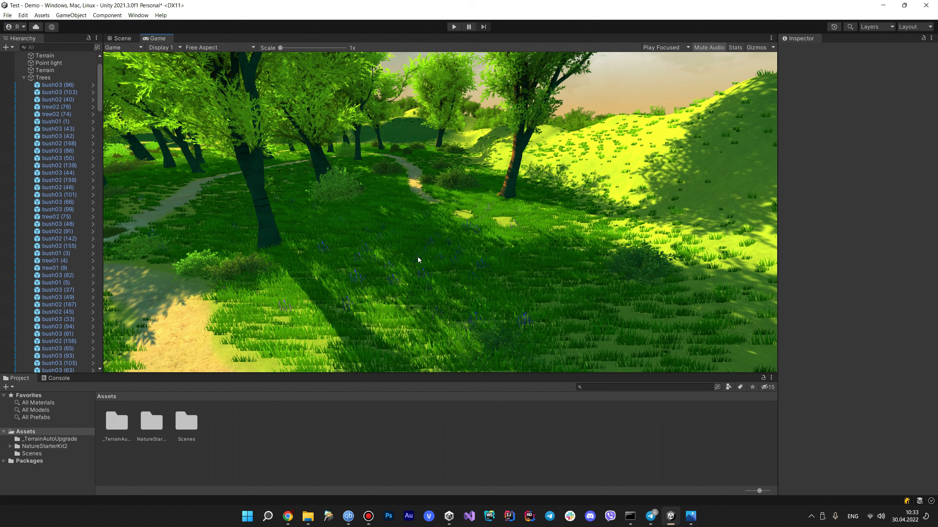
Open Window > Analysis > Frame Debugger and enable capture of the frame's 1711 draw calls
click(138, 15)
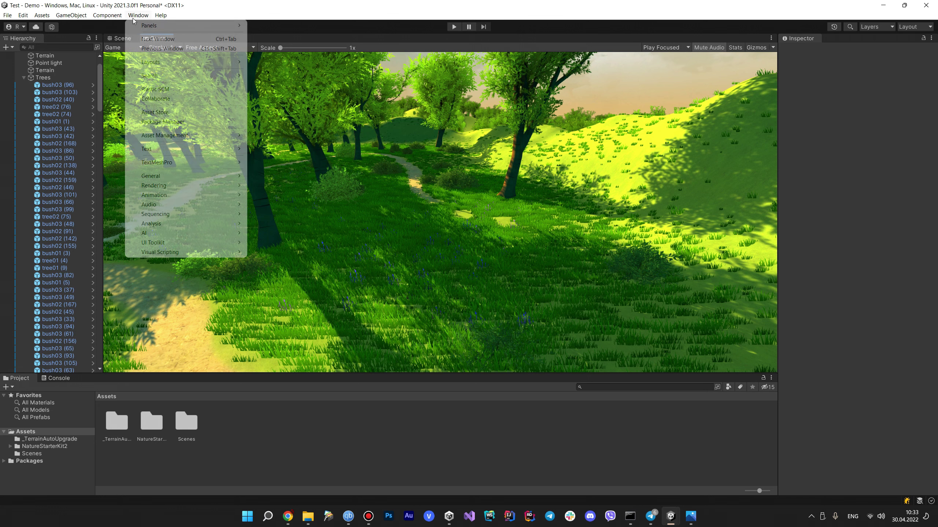
mouse_move(179, 236)
mouse_move(203, 224)
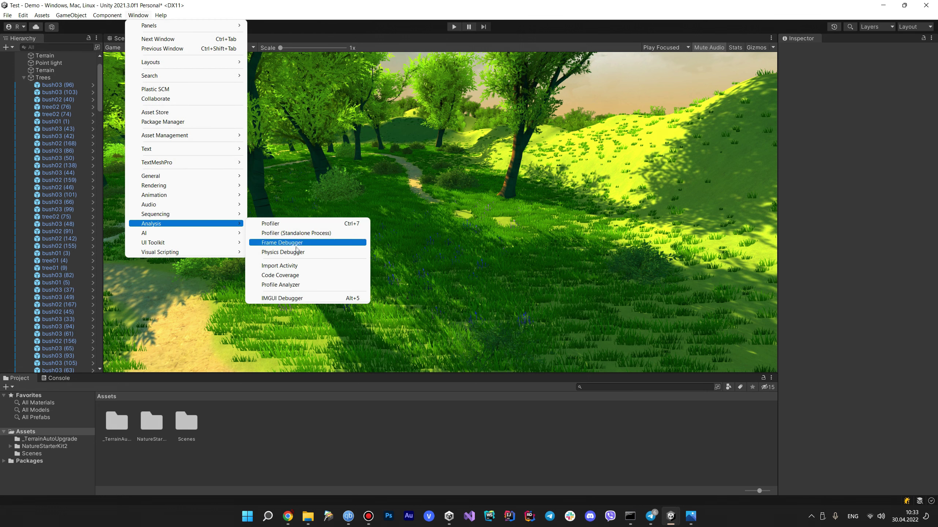
click(308, 245)
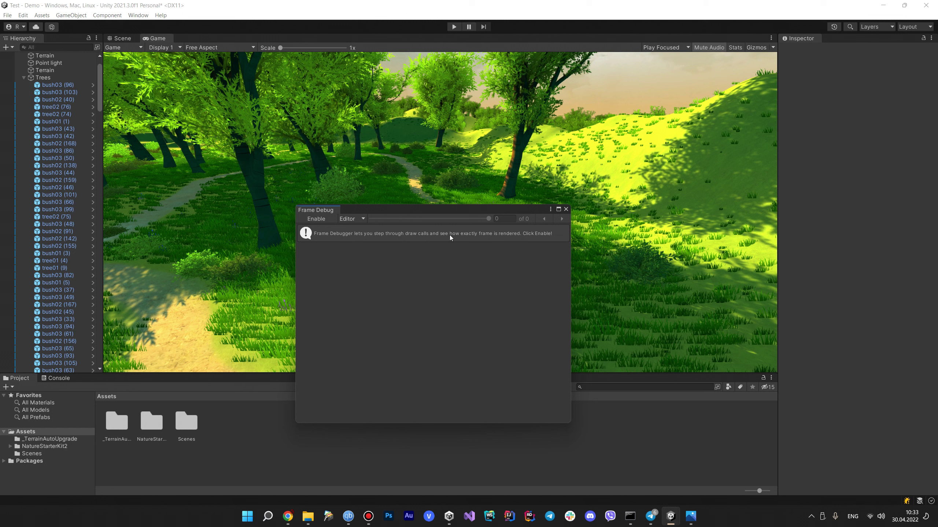
click(320, 221)
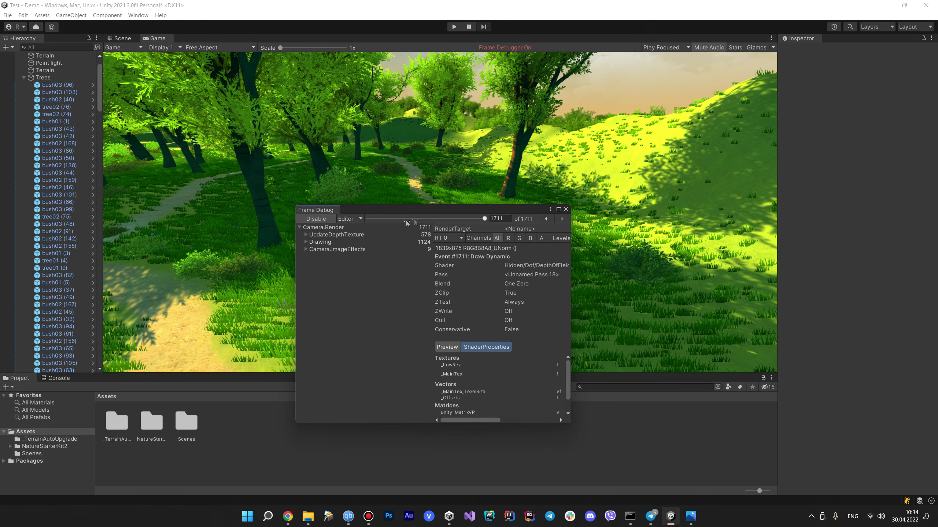
Rewind the Frame Debugger to event 1 and step through the first few draw calls
drag(485, 218, 358, 237)
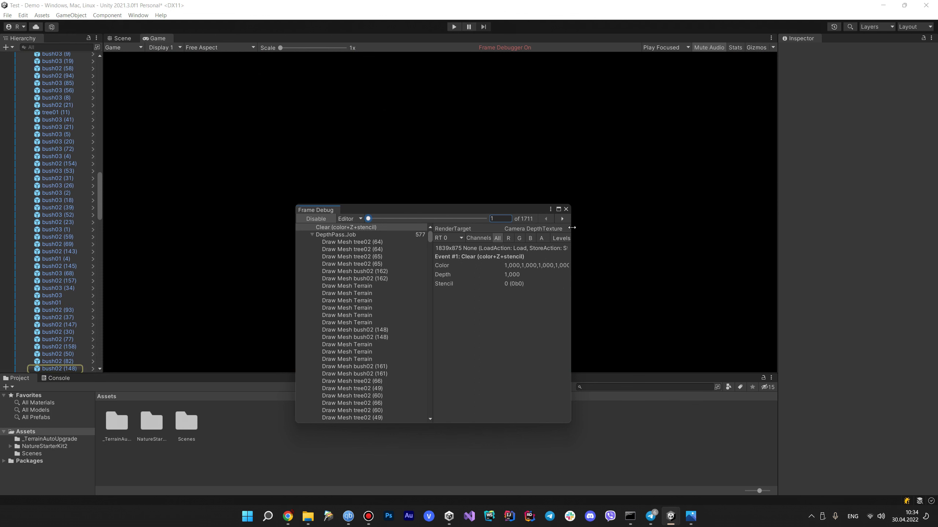
click(561, 219)
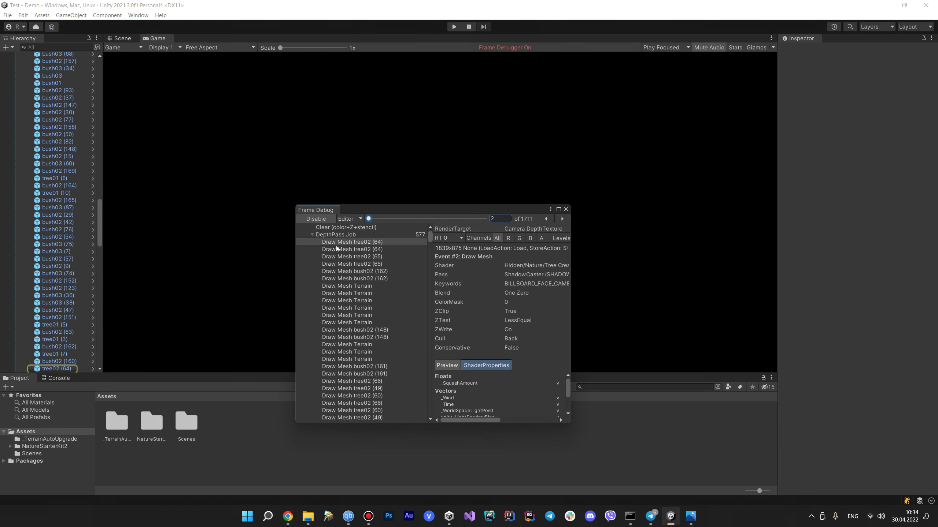
click(562, 219)
click(562, 219)
click(561, 219)
click(561, 219)
click(562, 218)
click(561, 218)
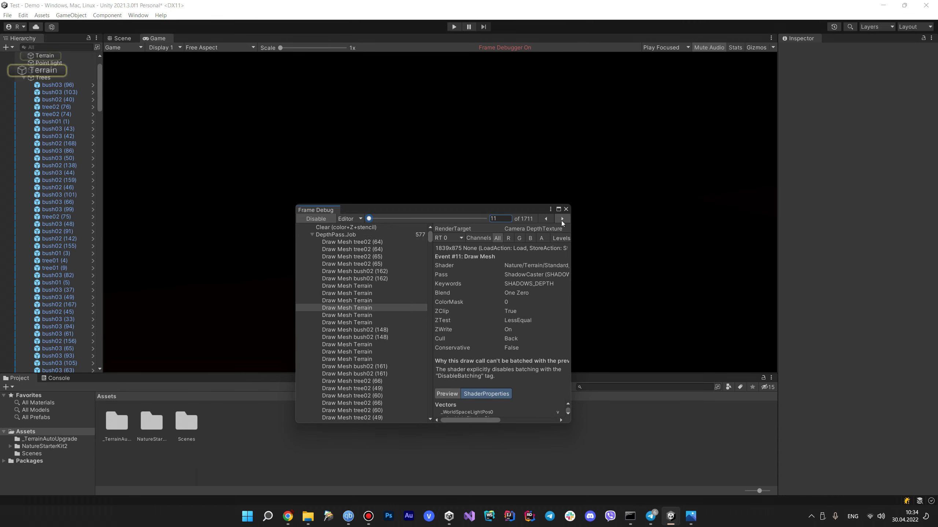
click(562, 219)
click(562, 218)
click(562, 219)
click(561, 220)
click(561, 220)
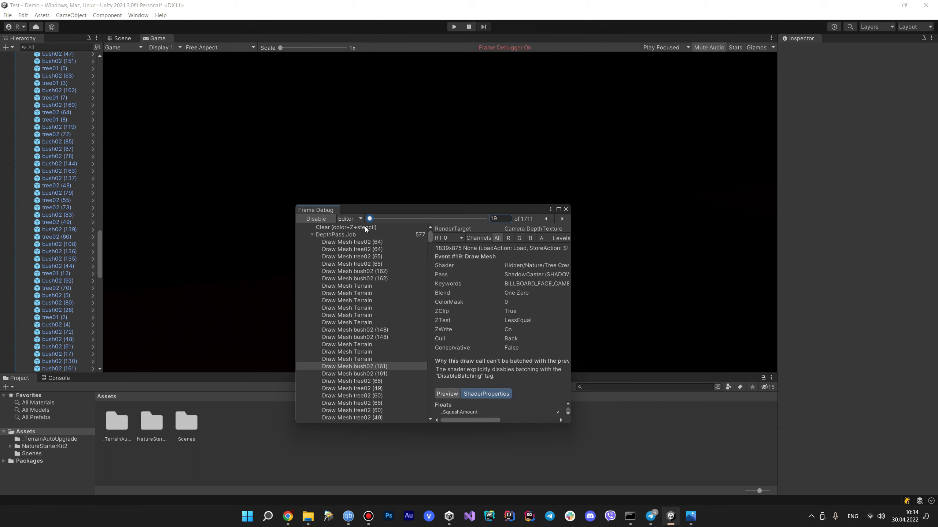
Scrub ahead through draw calls 335, 1063 and 1184 toward the terrain pass
drag(370, 219, 379, 220)
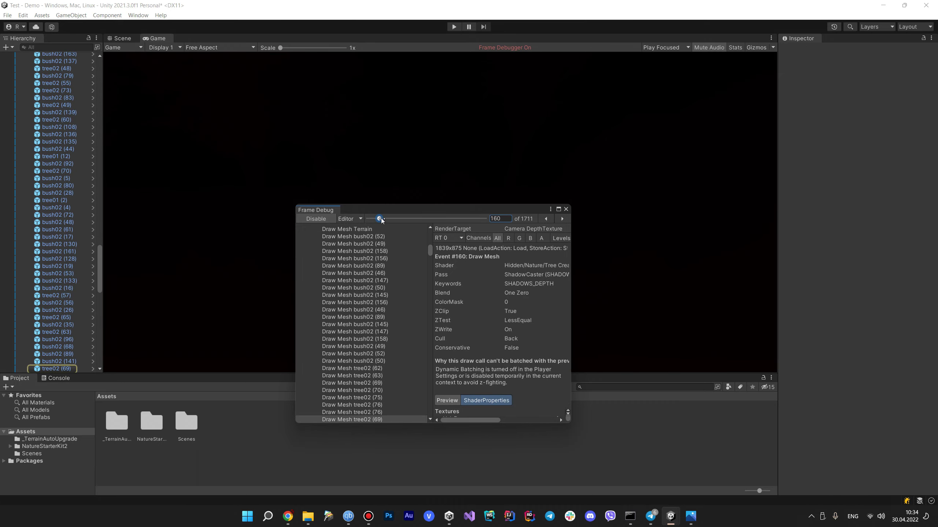
drag(381, 220, 416, 225)
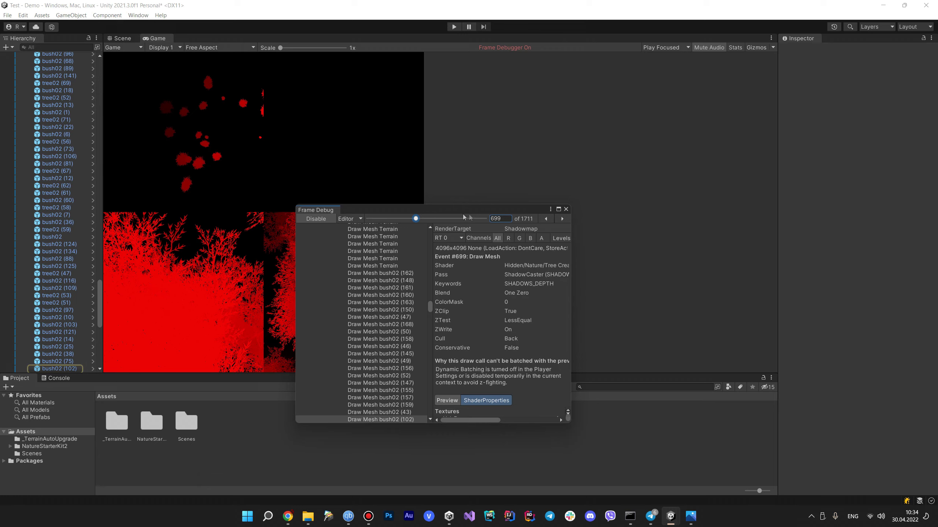
click(440, 218)
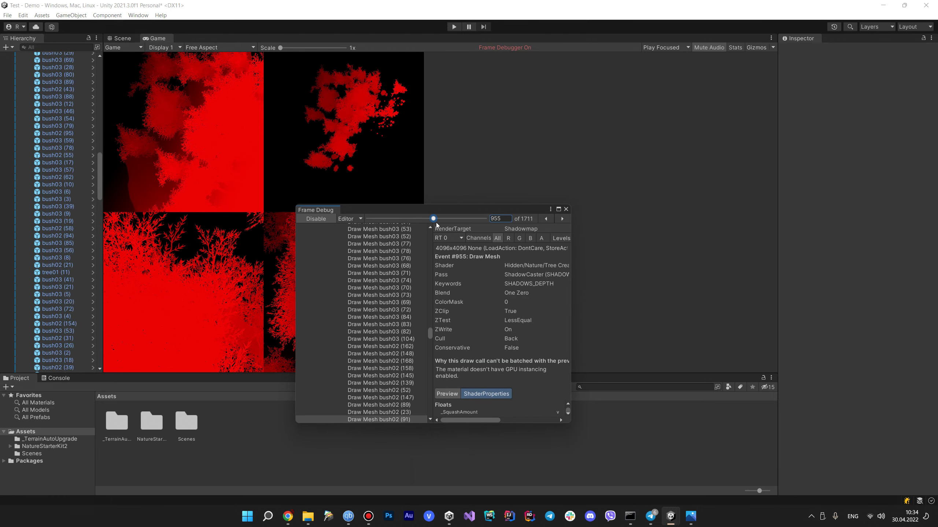
drag(443, 224, 473, 226)
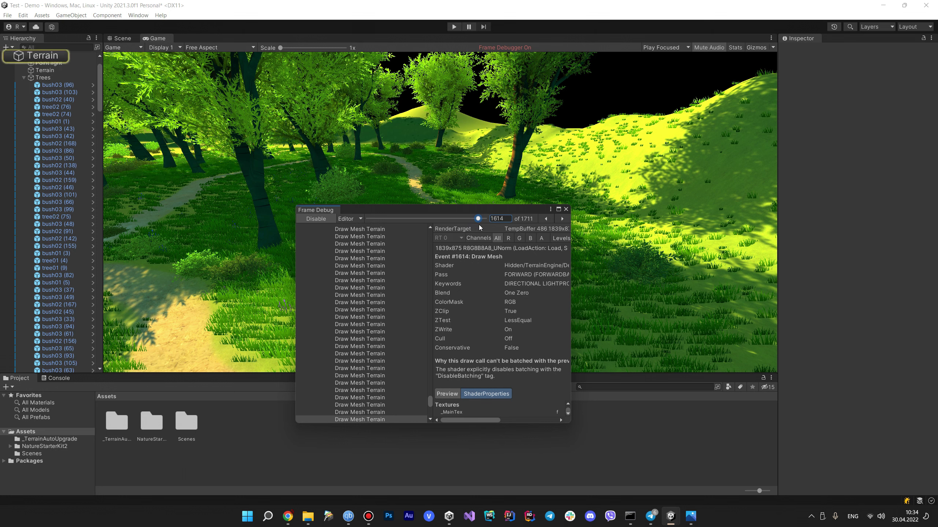
Scrub to final draw call 1711 showing the finished forest, then close the Frame Debugger
drag(473, 225, 485, 227)
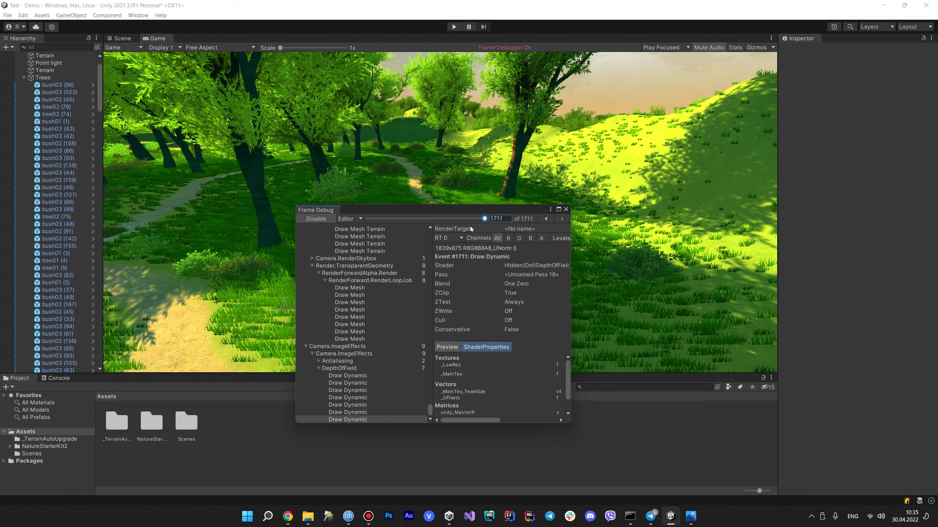
click(565, 209)
Bring up the Photos screenshot of the vertex-shader-to-blending rendering pipeline diagram
mouse_move(691, 516)
click(740, 467)
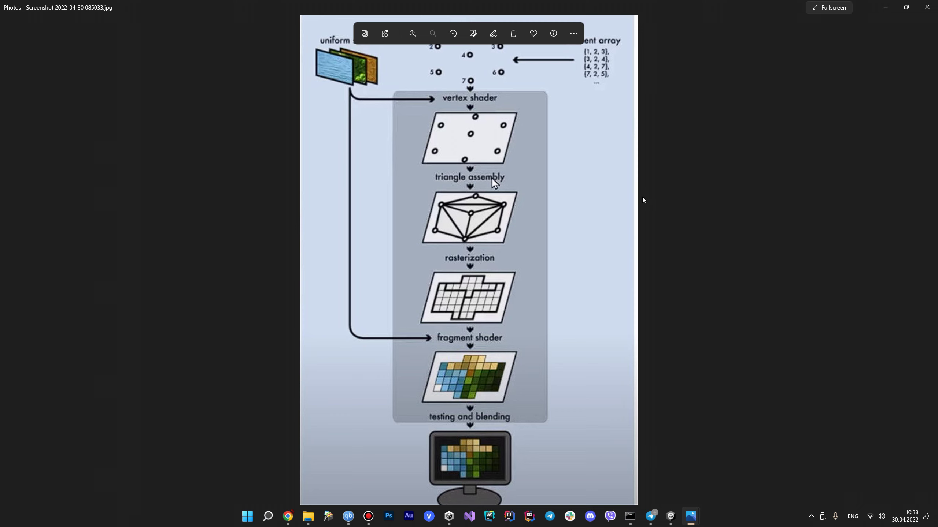
Switch to the TestURP editor and orbit the Scene view across the magenta trees and path
mouse_move(670, 516)
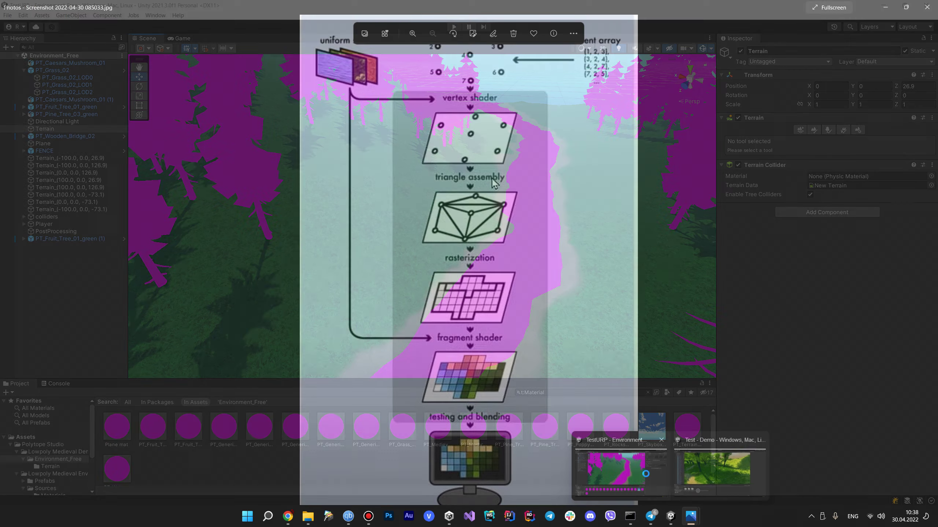
click(624, 465)
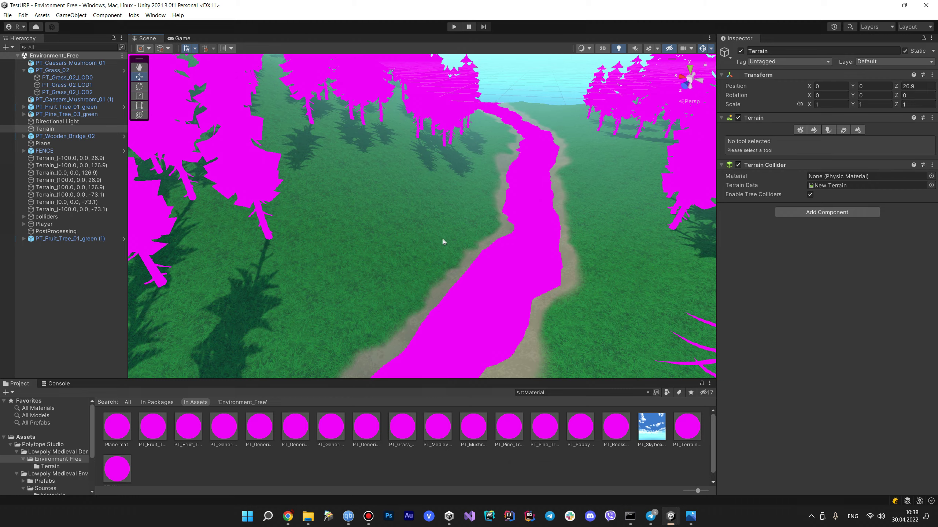
mouse_move(443, 239)
right_down()
mouse_move(250, 208)
mouse_move(423, 239)
right_up()
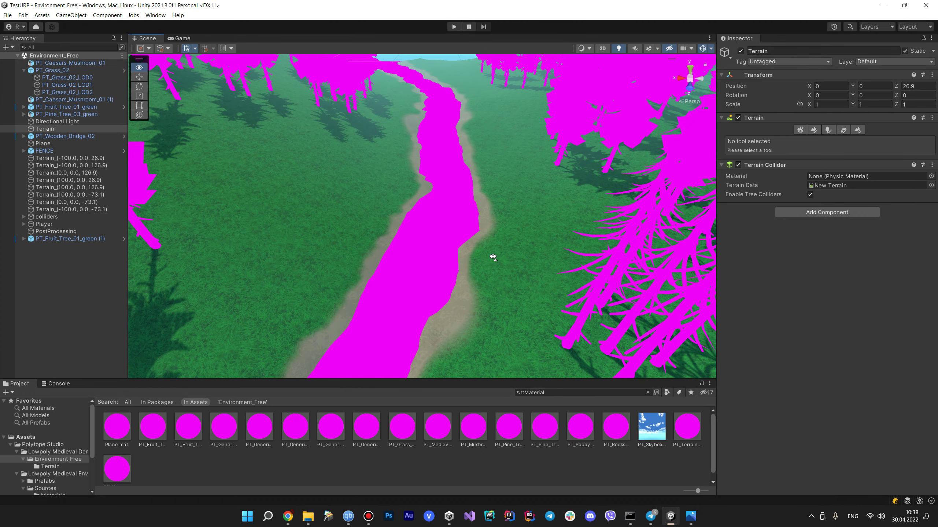
right_drag(467, 217, 580, 147)
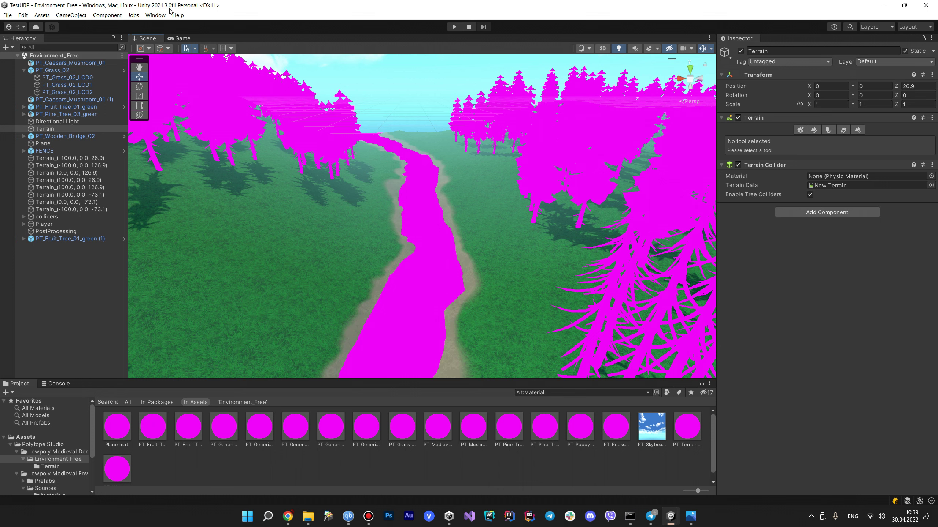
Look through the Edit and Window menus, then open Window > Rendering > Render Pipeline Converter
click(41, 15)
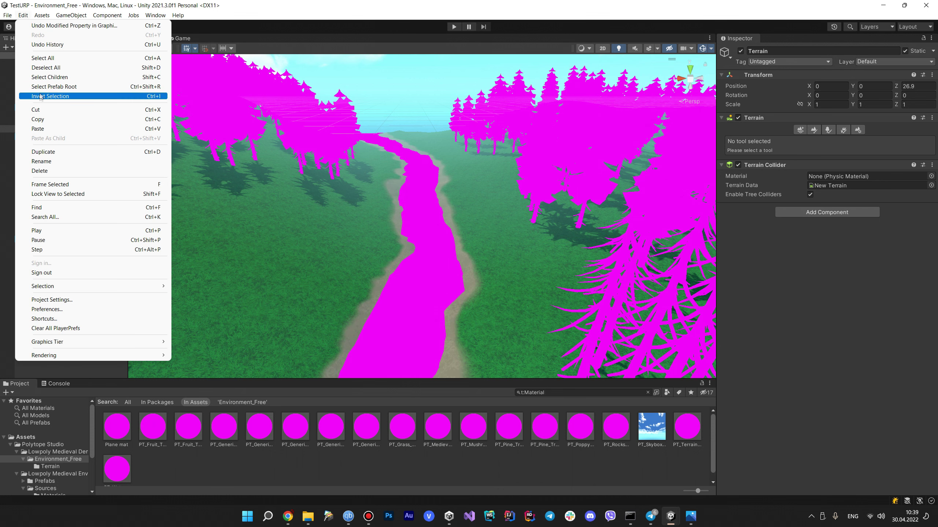
mouse_move(76, 346)
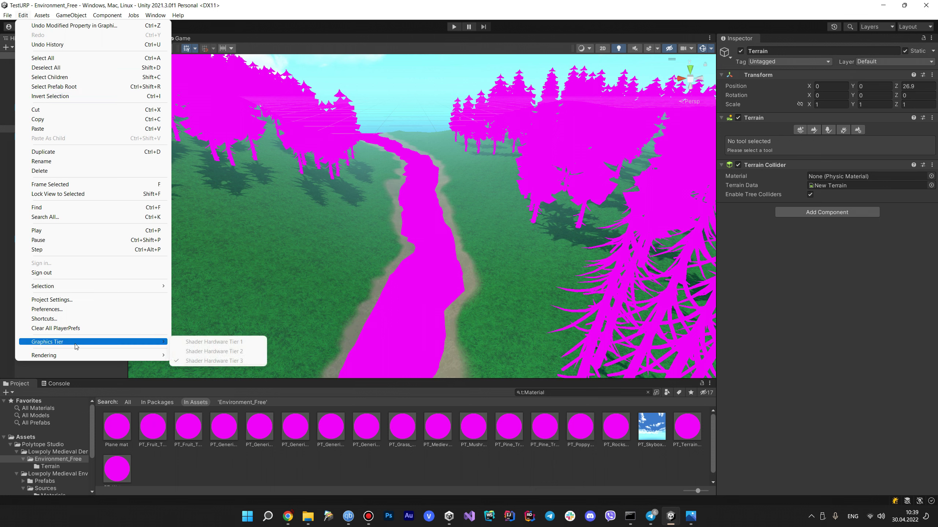
mouse_move(247, 360)
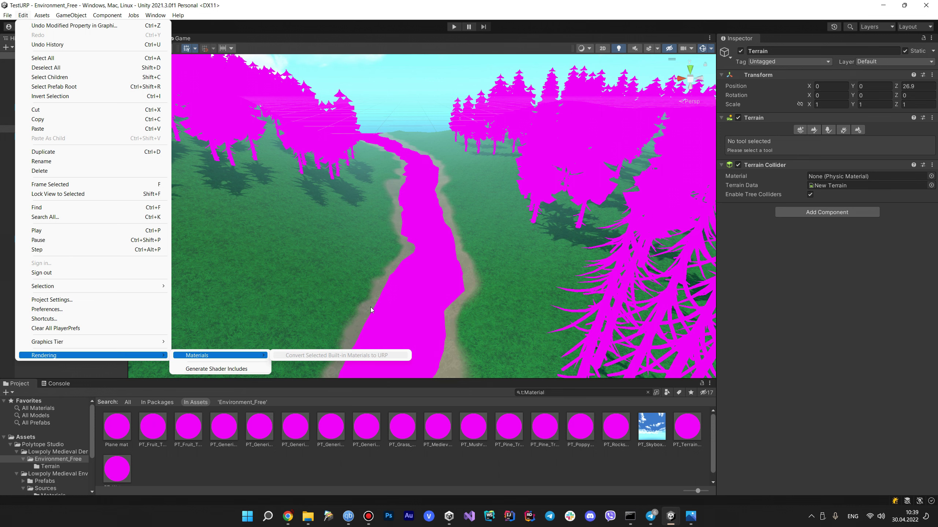
click(154, 11)
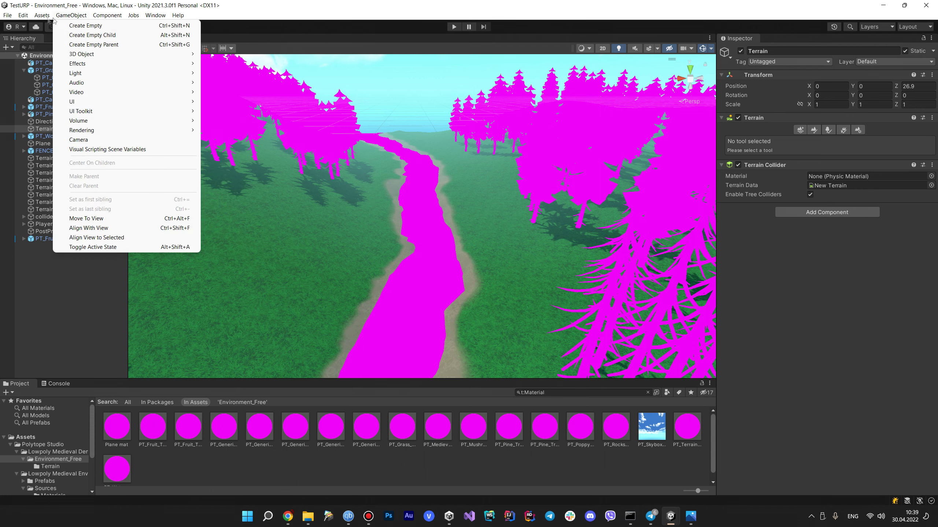
mouse_move(23, 15)
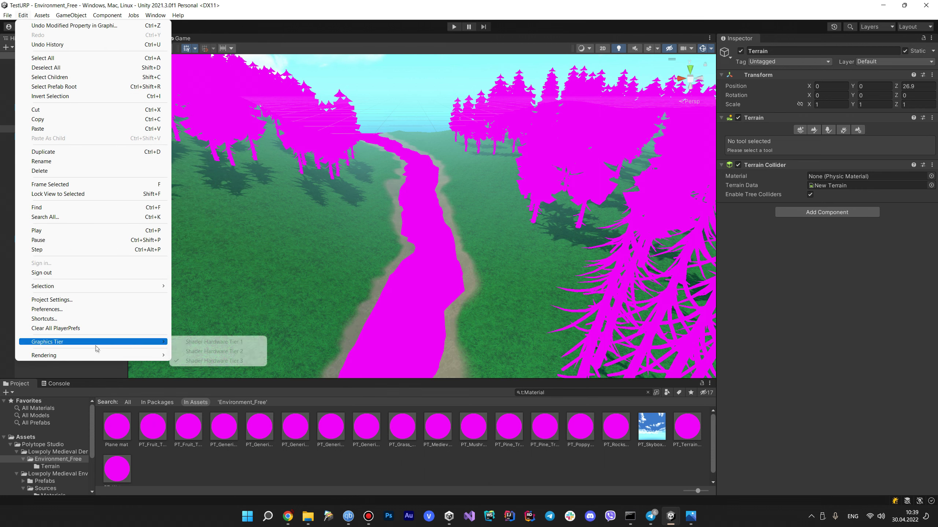
mouse_move(129, 355)
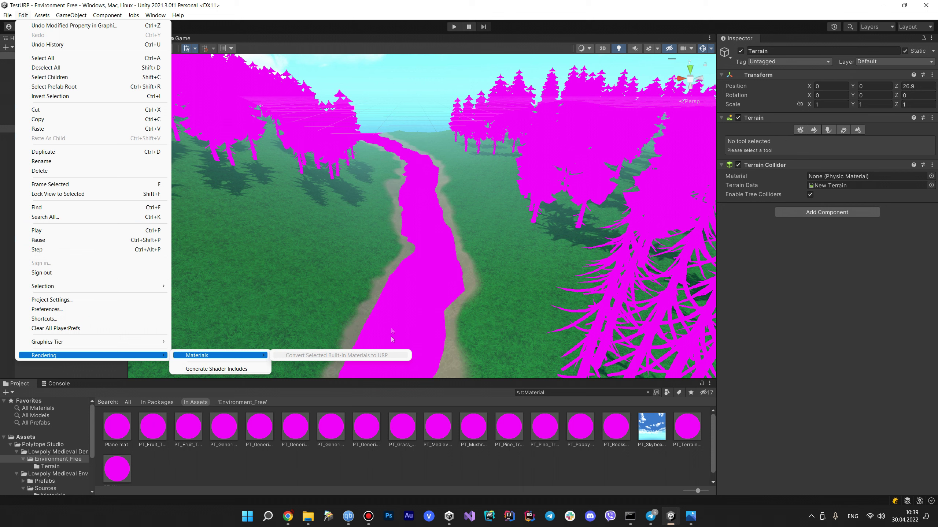
click(245, 4)
click(155, 15)
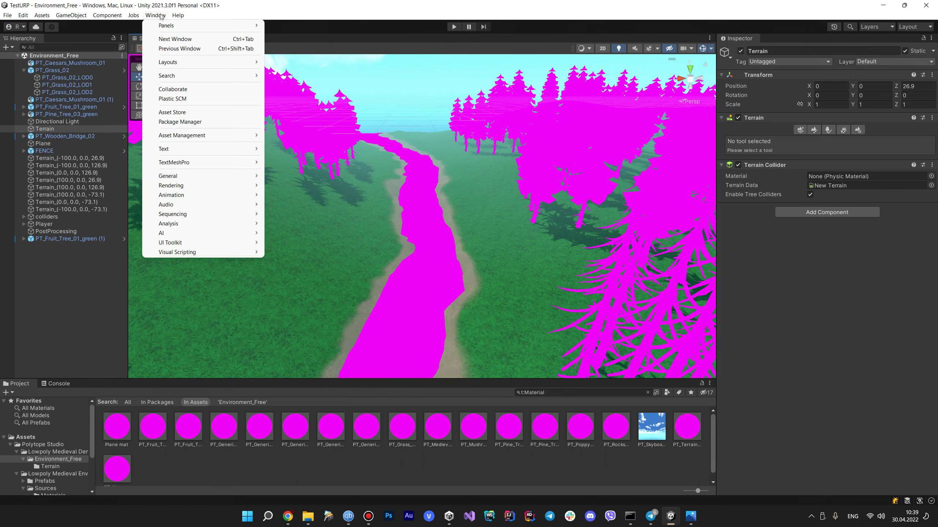
mouse_move(209, 186)
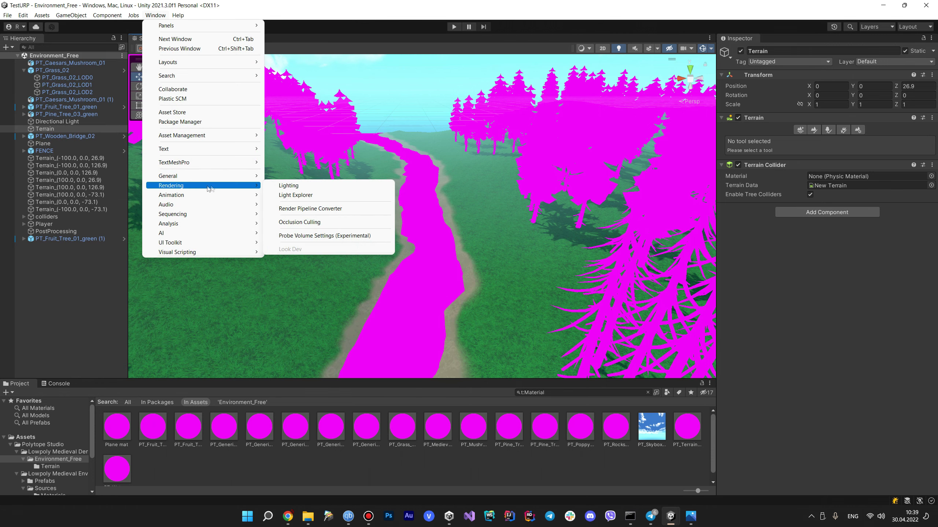
click(345, 209)
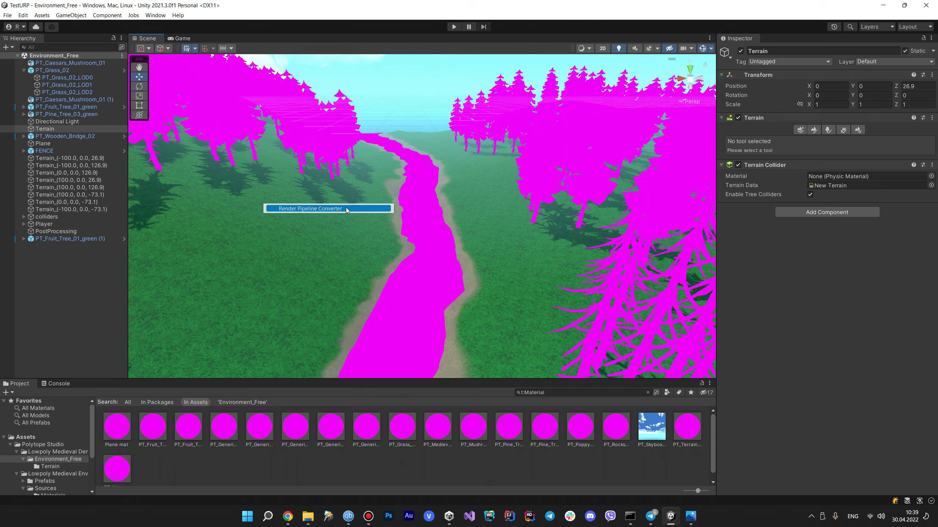
Set the converter to Built-in to URP with Material Upgrade and Readonly Material Converter ticked
drag(369, 62, 433, 117)
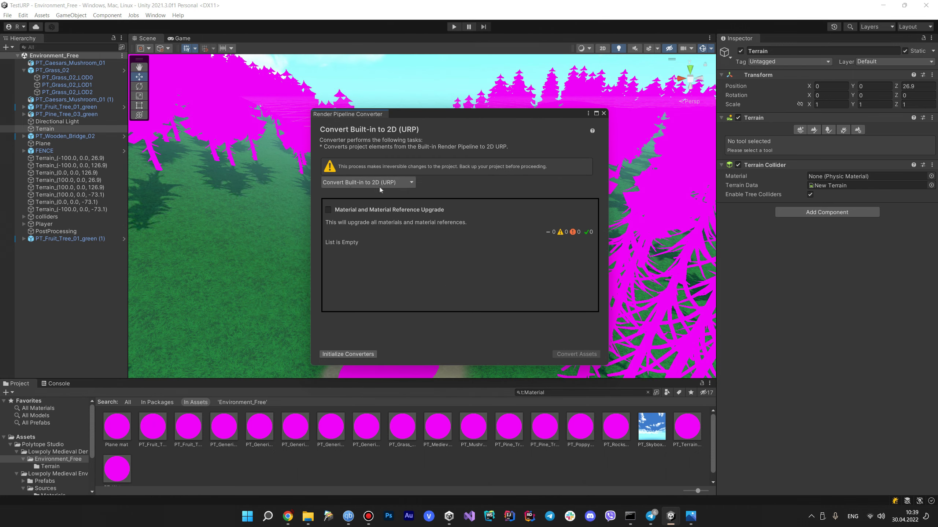
click(411, 183)
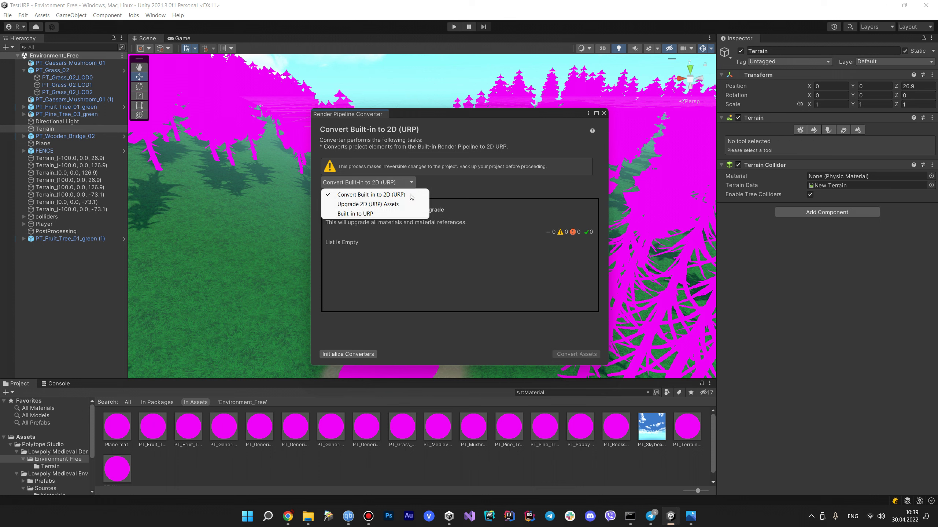
click(409, 215)
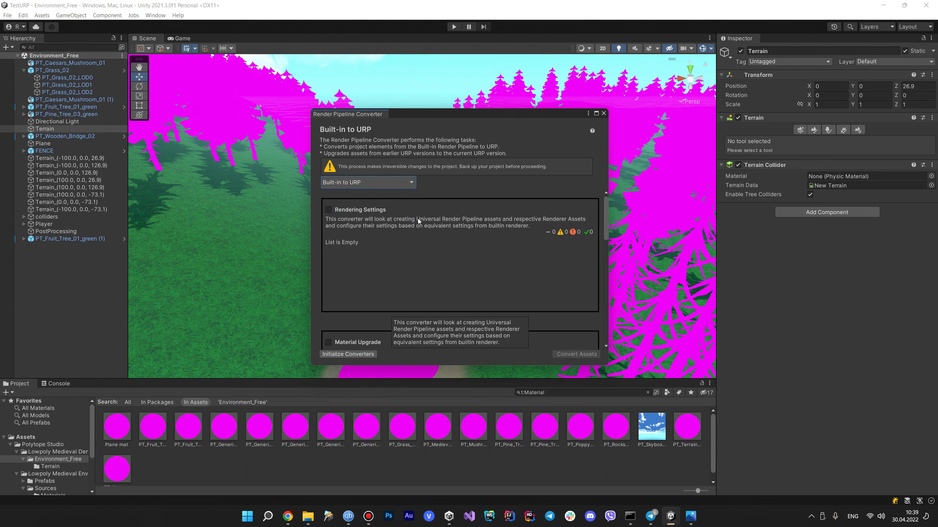
scroll(424, 226, down, 3)
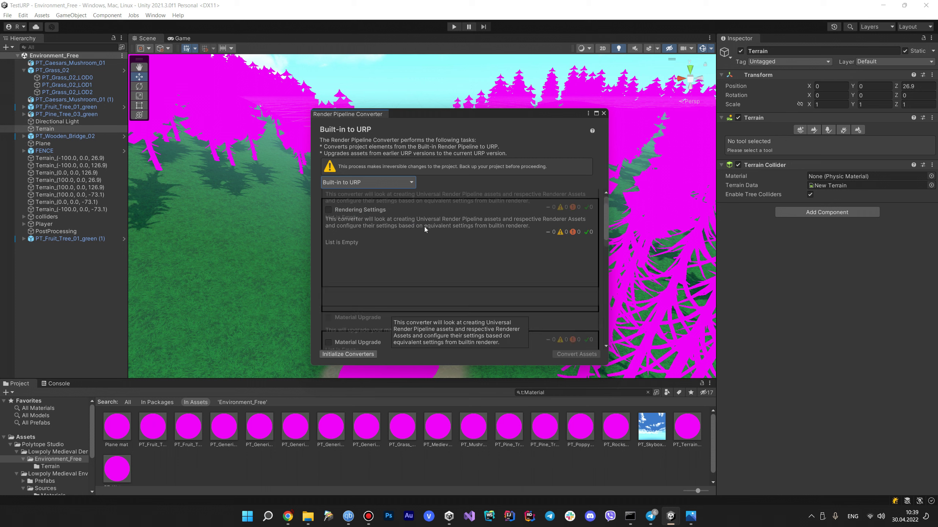
scroll(424, 229, up, 3)
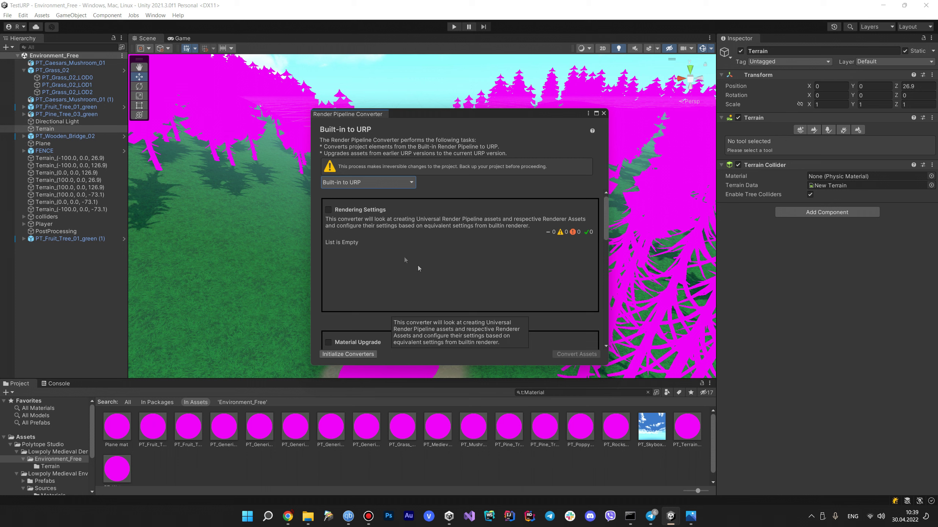
scroll(406, 218, down, 3)
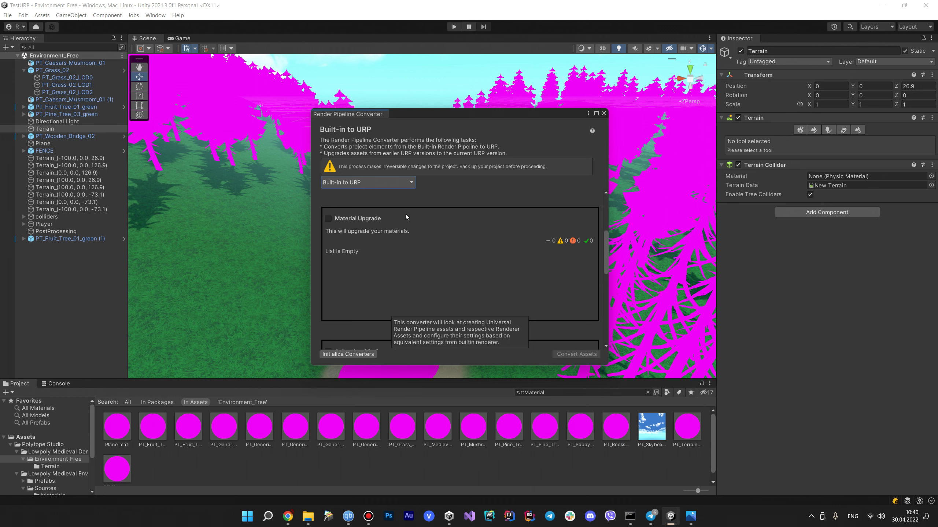
click(328, 219)
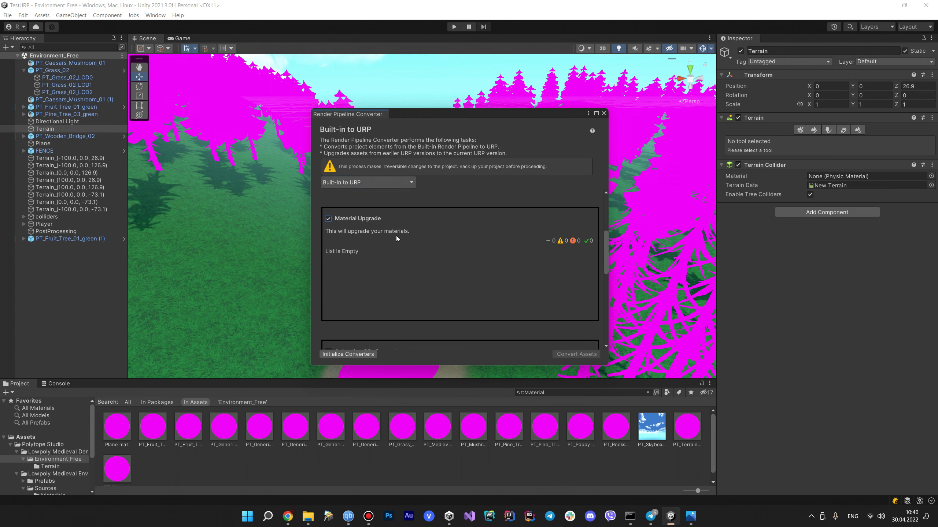
scroll(396, 235, down, 1)
scroll(396, 236, down, 2)
scroll(395, 234, down, 2)
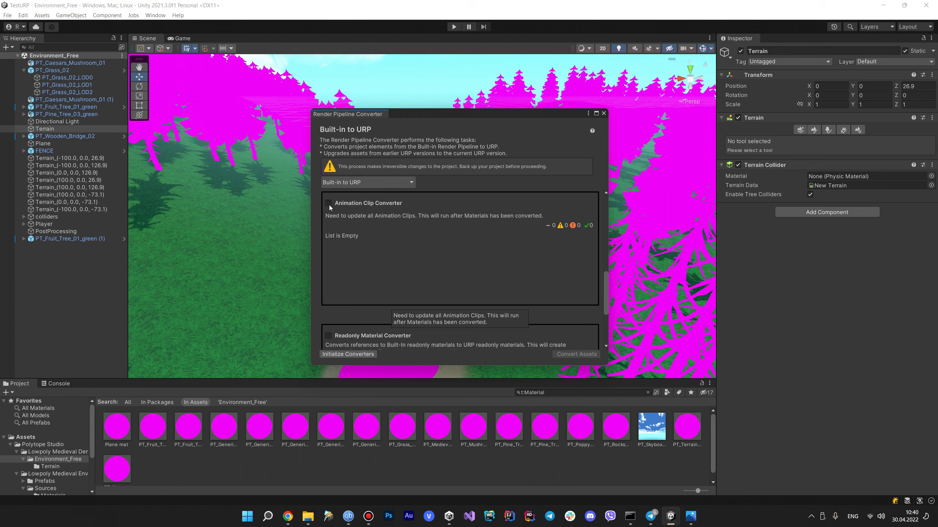
scroll(390, 237, down, 2)
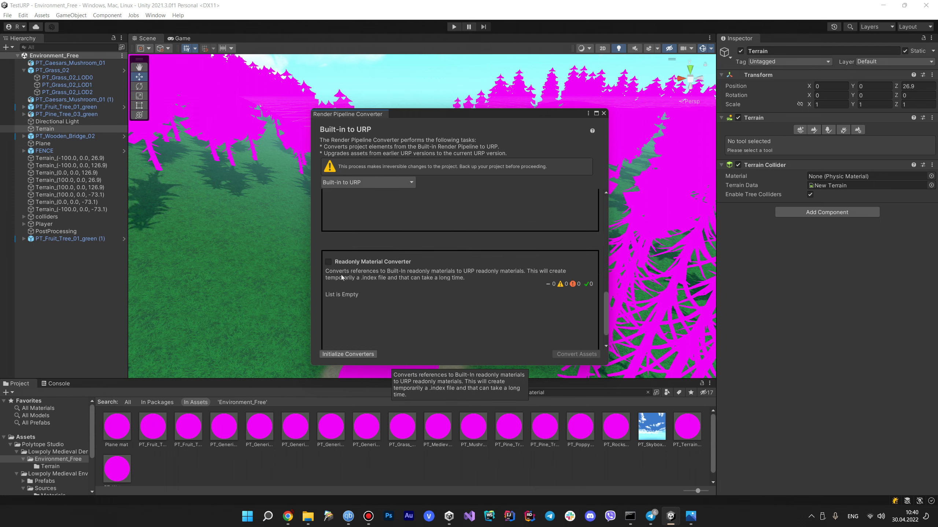
scroll(342, 278, down, 1)
click(328, 238)
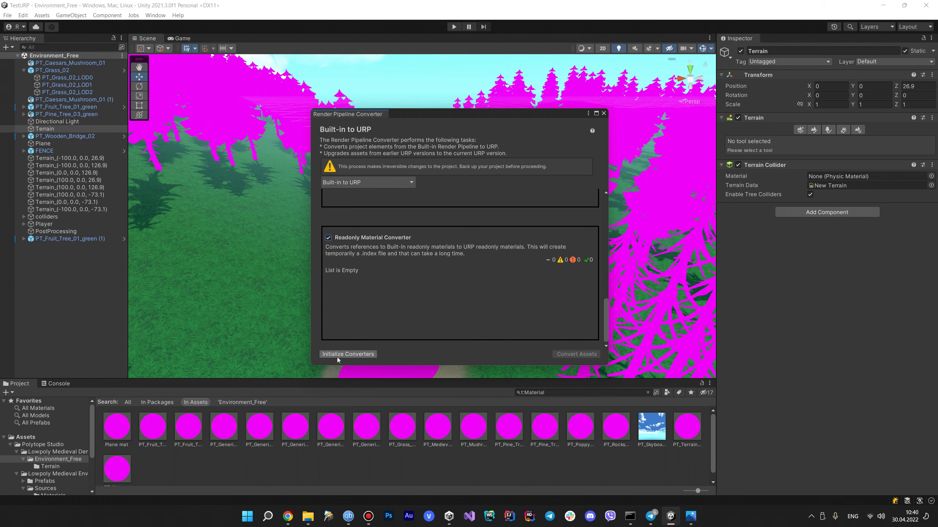
Initialize and convert assets: 3 materials upgraded, 20 failed, 4 readonly references converted
click(371, 354)
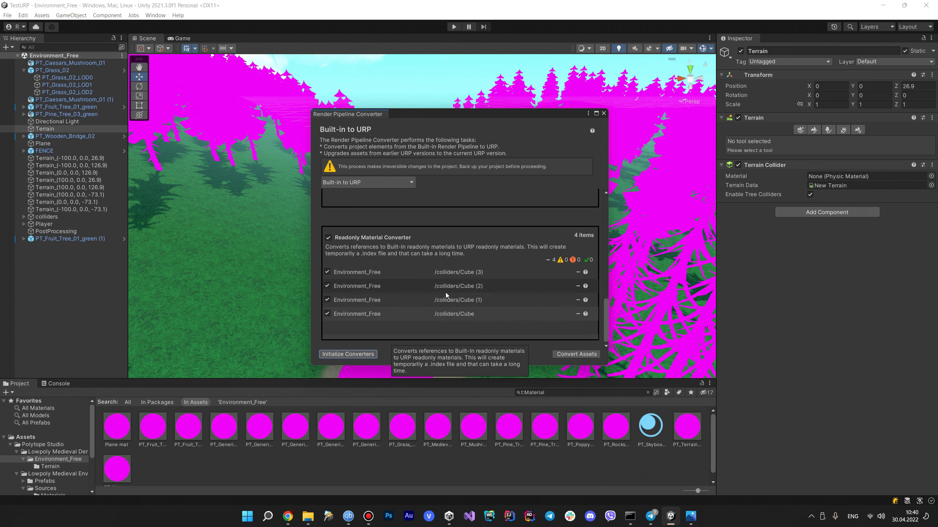
scroll(457, 307, up, 2)
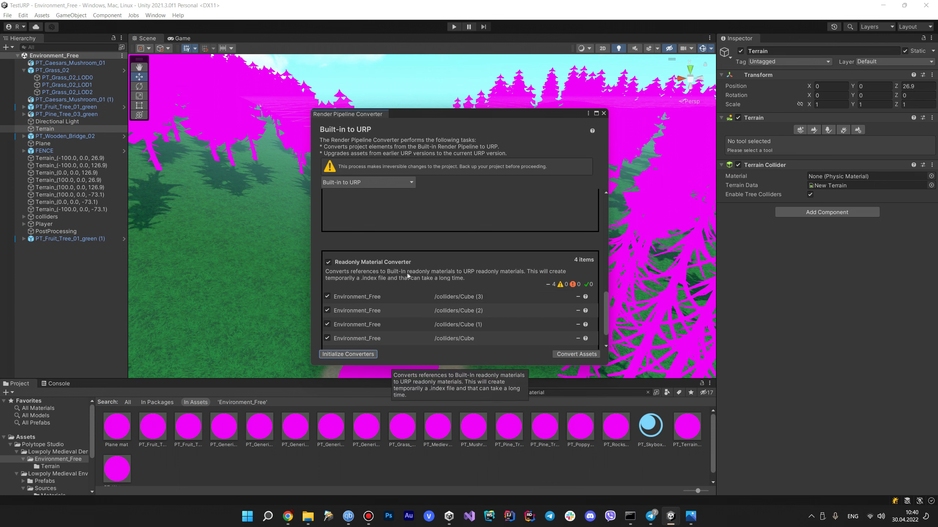
scroll(408, 275, up, 5)
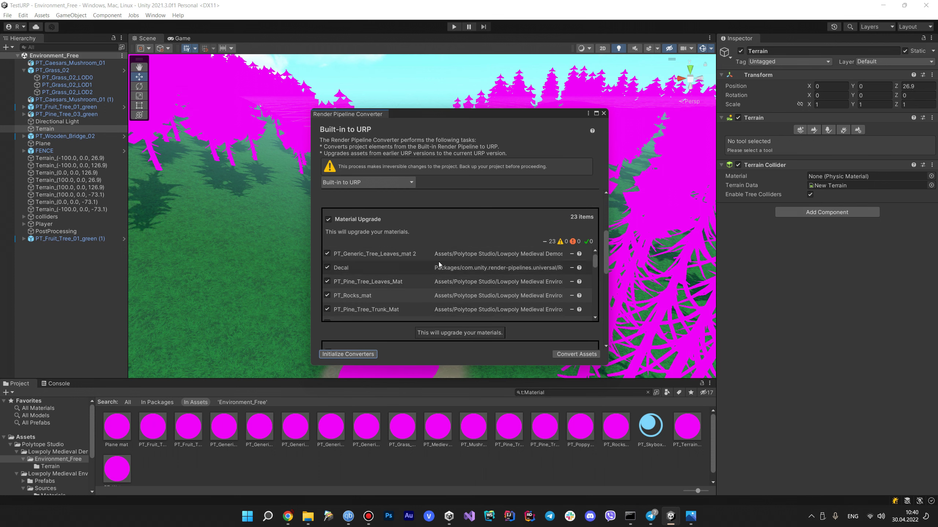
click(577, 355)
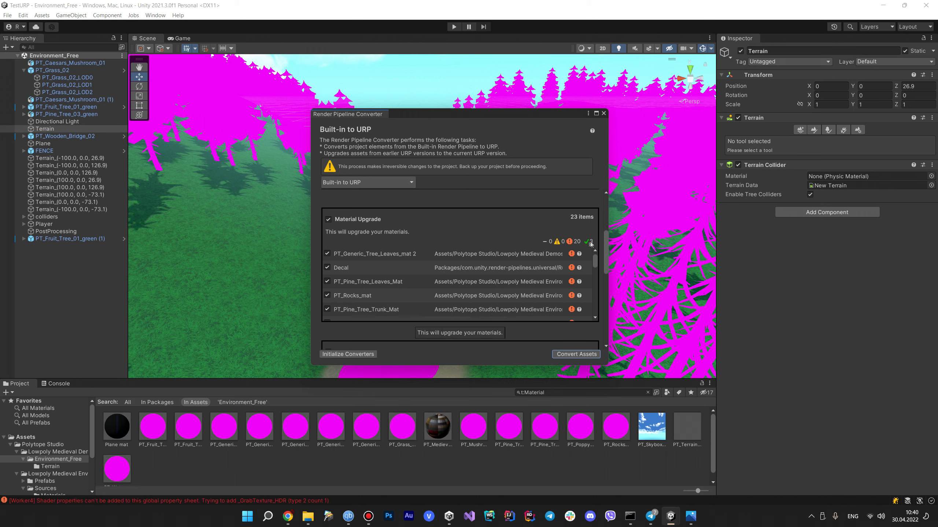
mouse_move(568, 251)
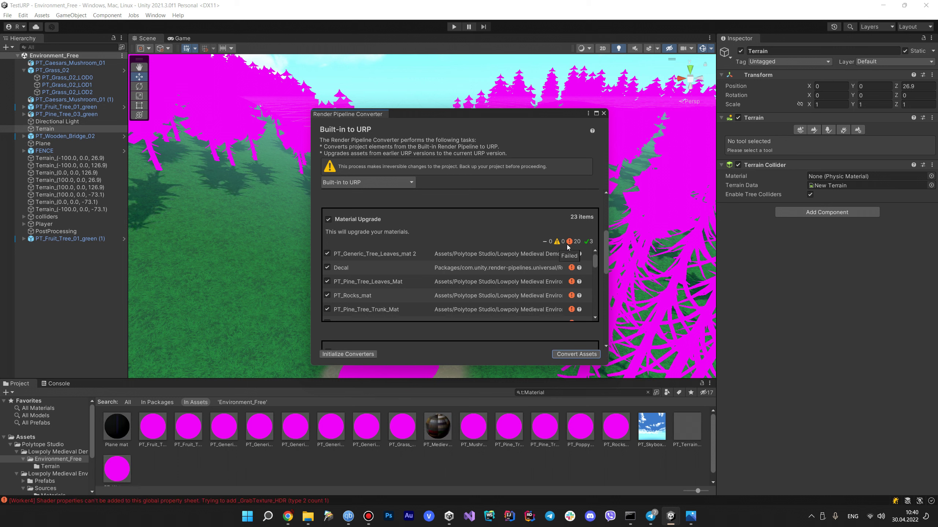
scroll(478, 285, down, 10)
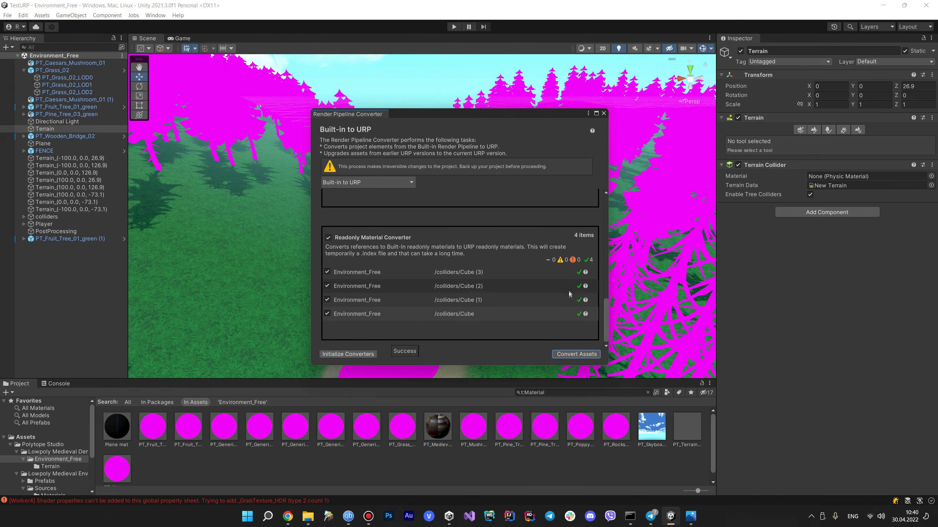
click(604, 113)
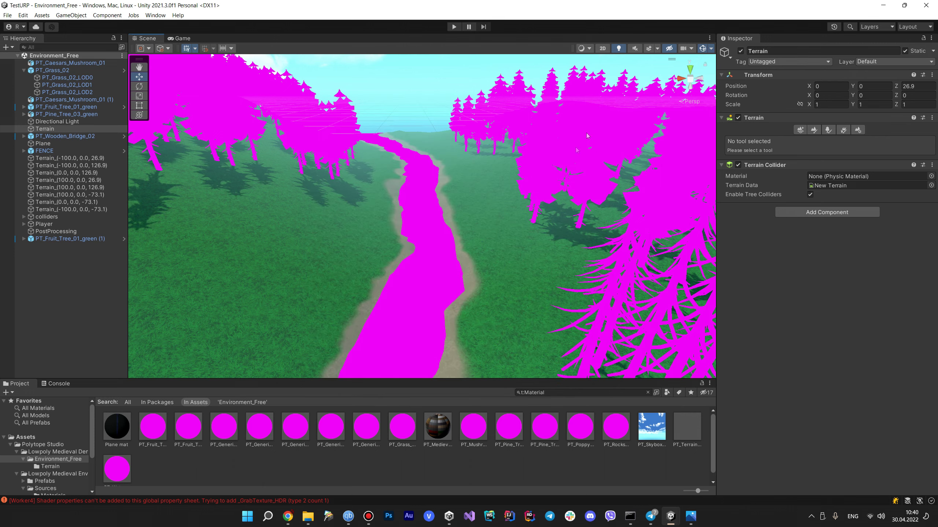
mouse_move(369, 198)
right_down()
mouse_move(393, 198)
mouse_move(347, 233)
right_up()
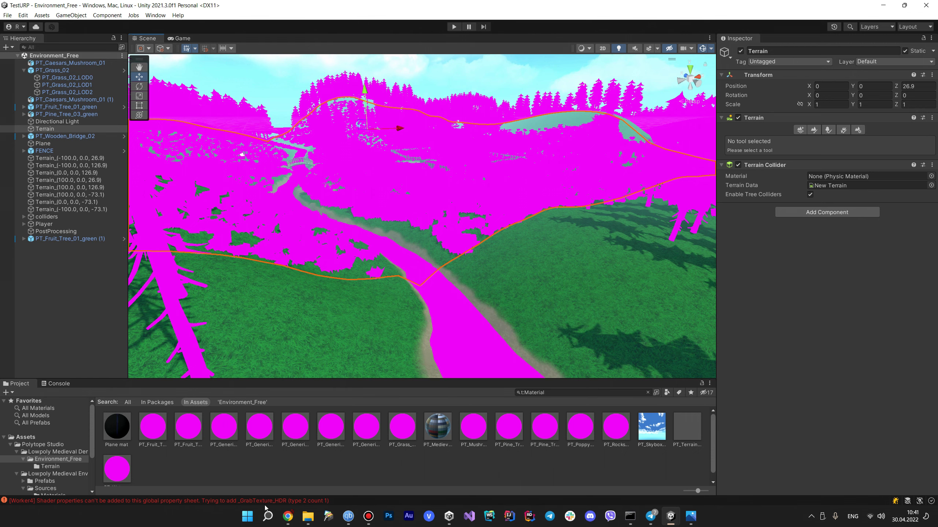
right_drag(335, 297, 464, 398)
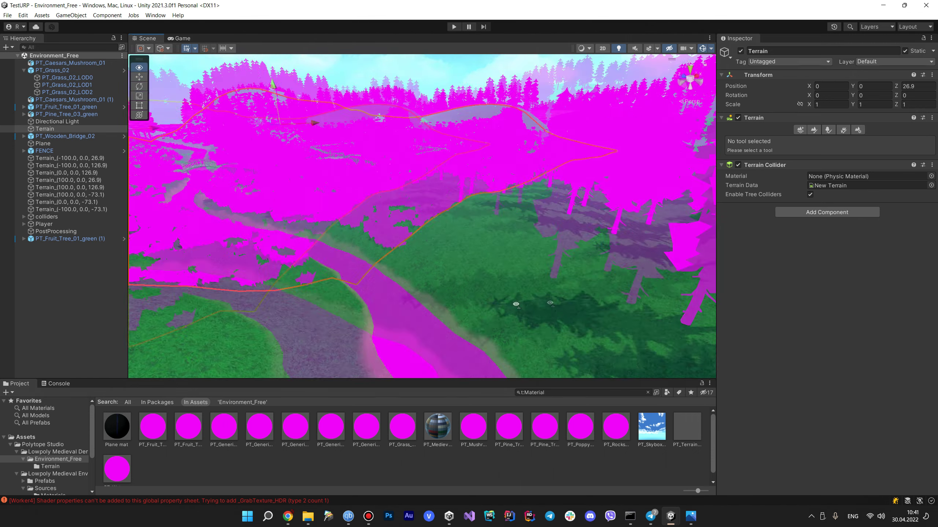
right_drag(449, 241, 580, 237)
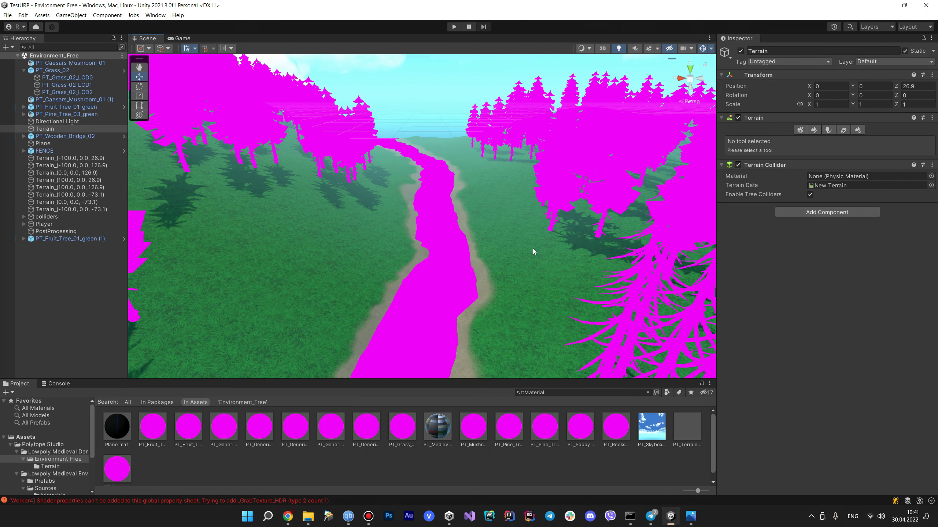
Select the fruit tree foliage material and set its shader to Standard
click(159, 428)
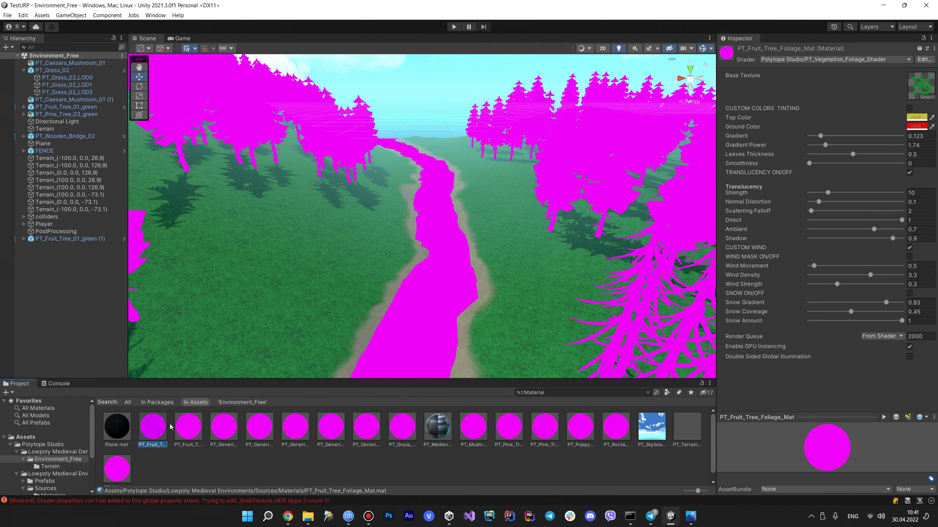
drag(329, 380, 330, 335)
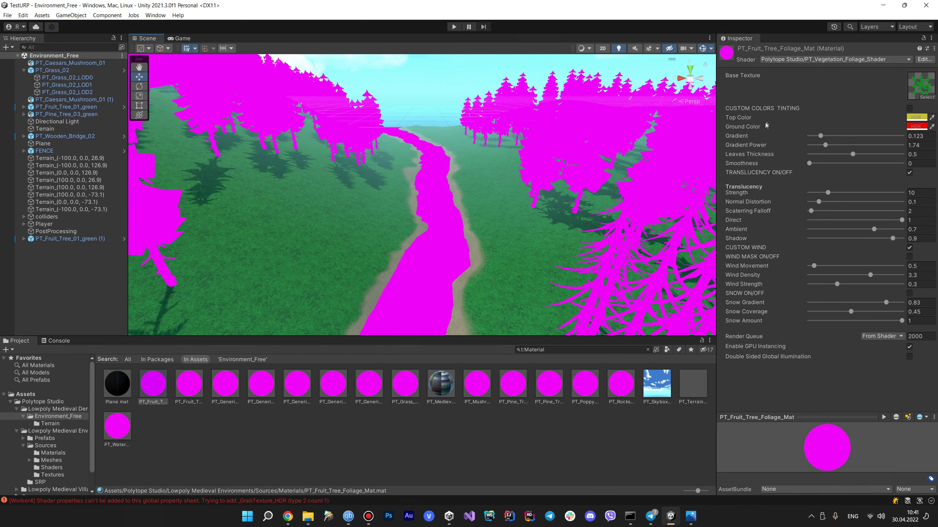
click(798, 60)
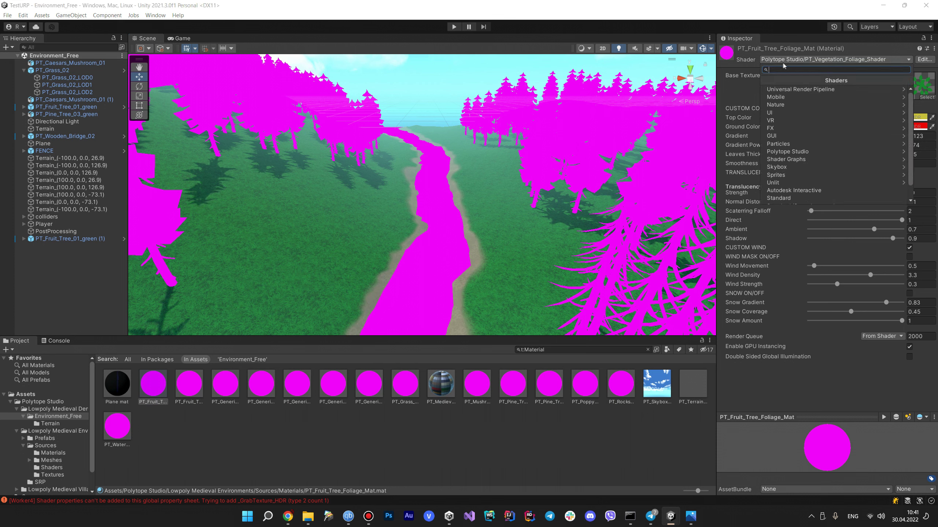
scroll(788, 188, down, 1)
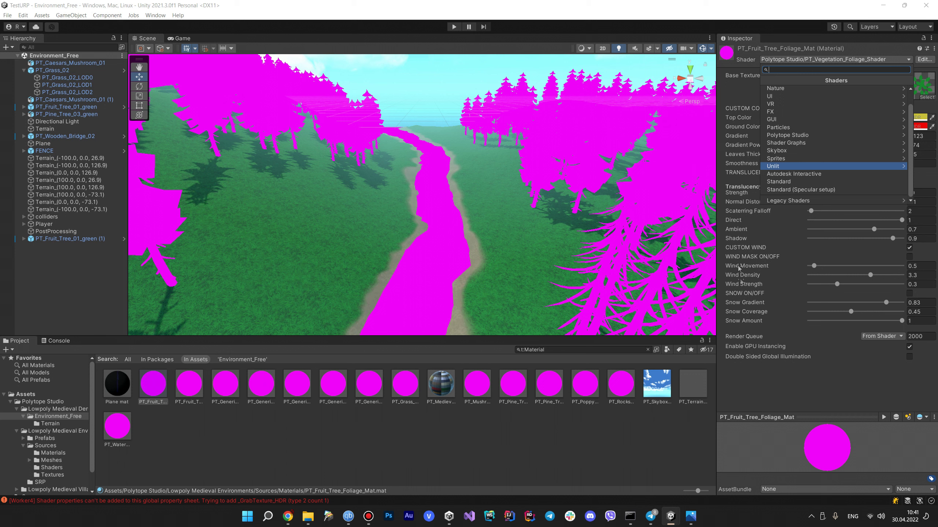
click(774, 394)
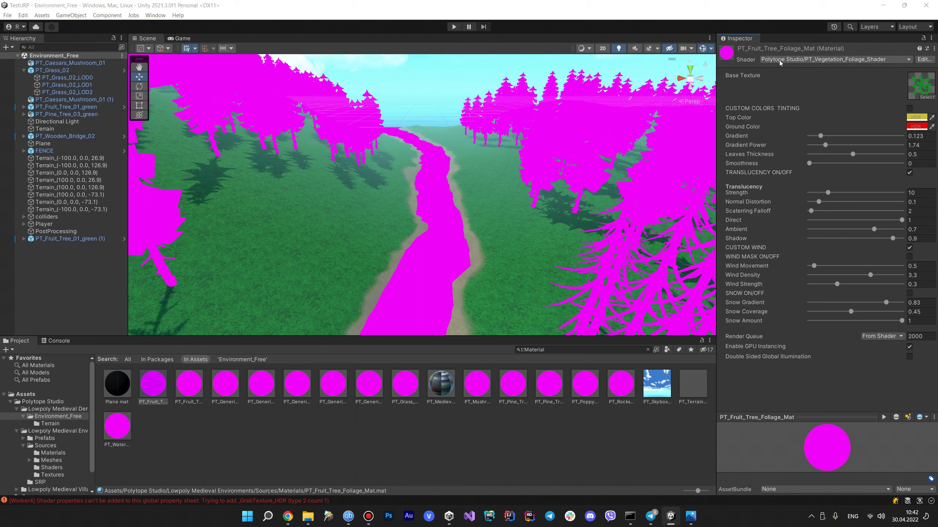
click(779, 62)
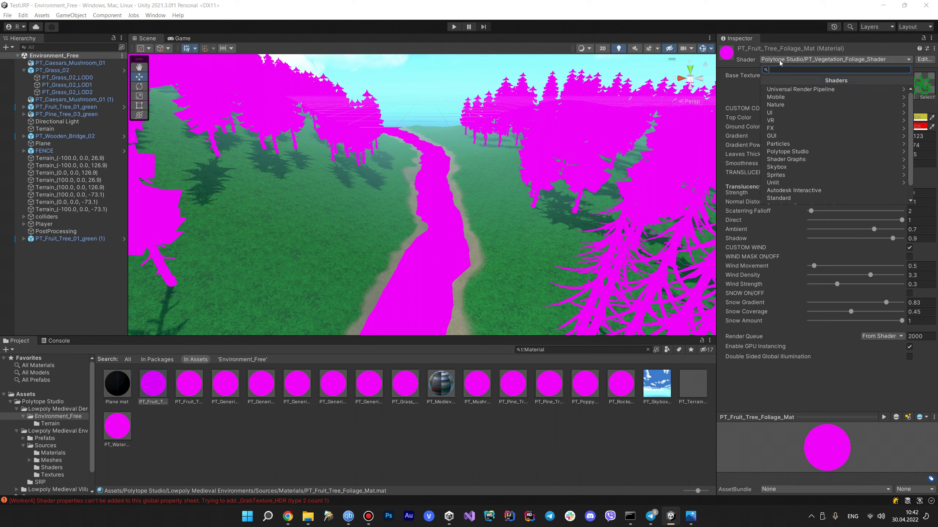
scroll(781, 133, down, 1)
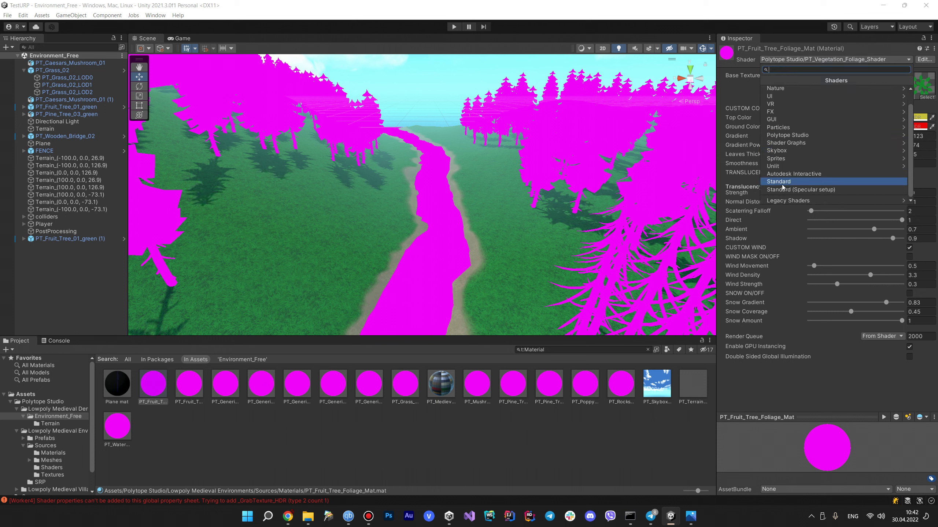
shift+click(412, 387)
Select all 14 PT materials, through rocks and water, and set their shader to Standard
shift+click(412, 387)
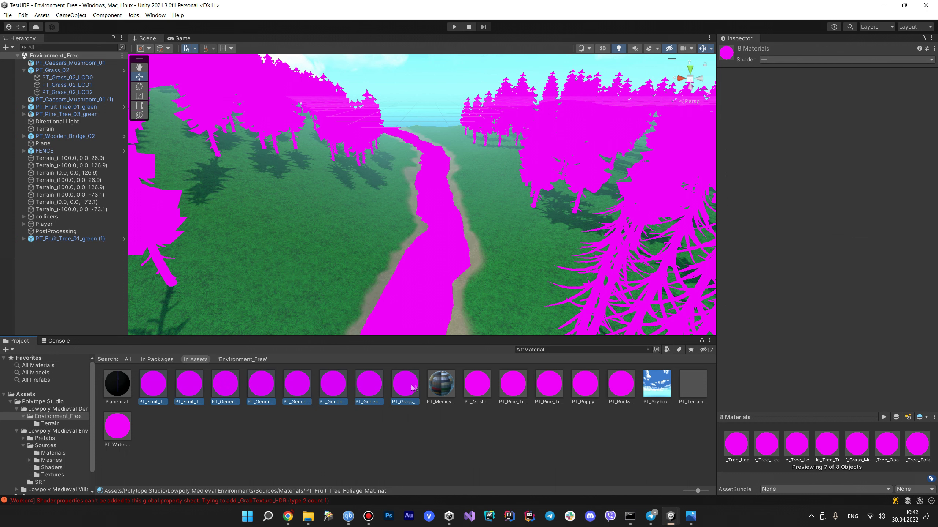
ctrl+click(473, 387)
ctrl+click(513, 388)
ctrl+click(549, 388)
ctrl+click(580, 389)
ctrl+click(616, 390)
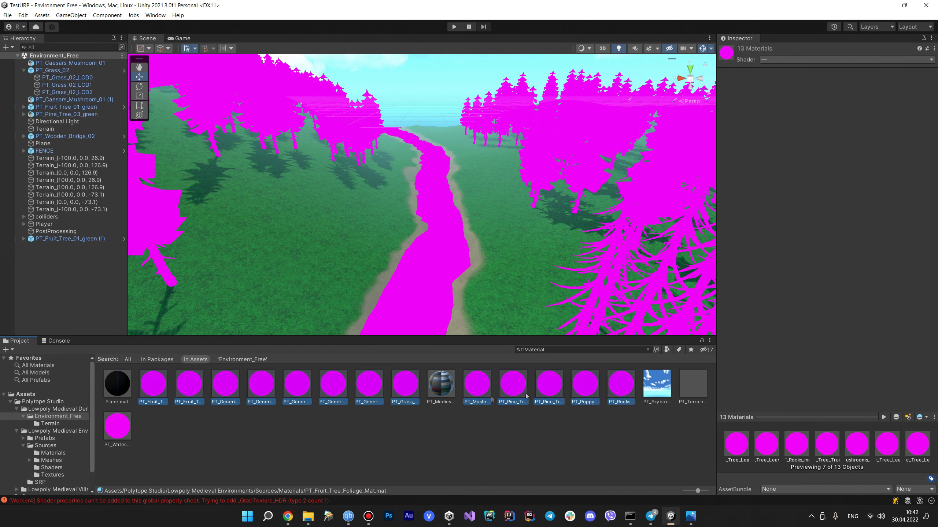
ctrl+click(106, 435)
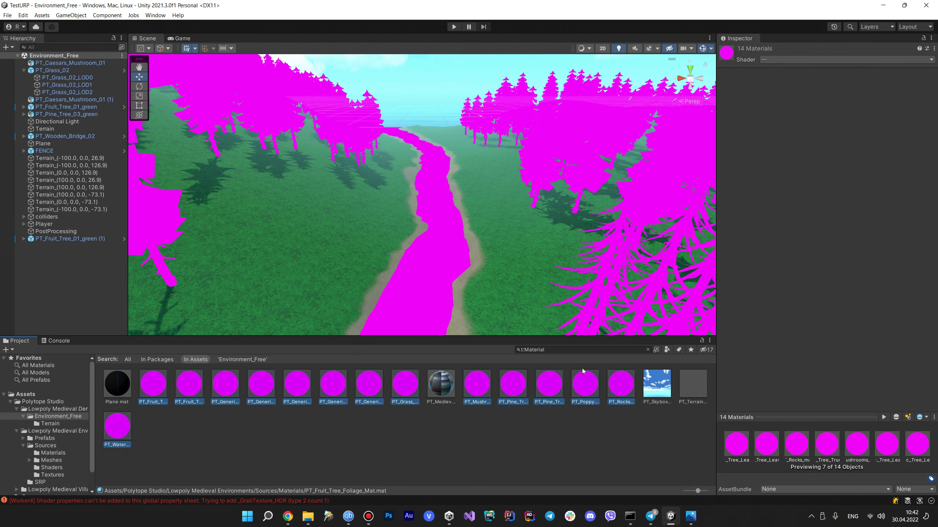
click(830, 59)
click(790, 199)
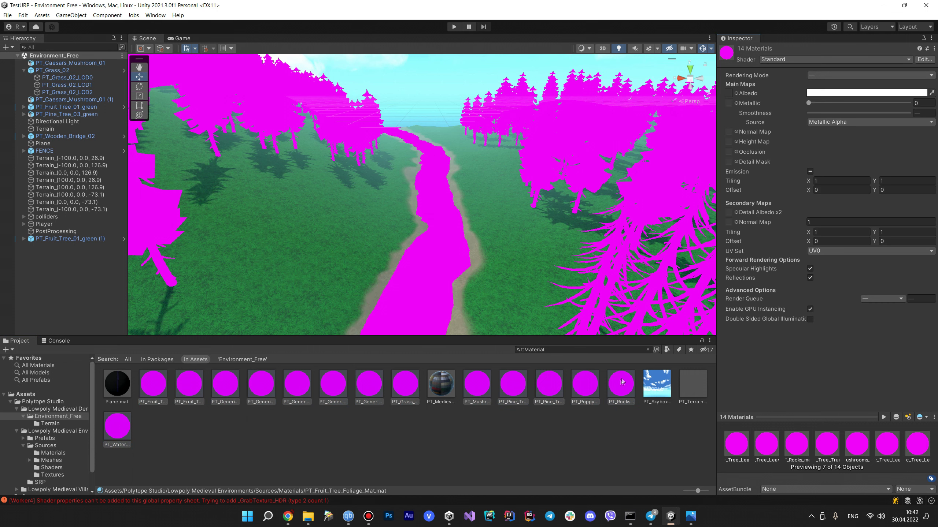
click(666, 349)
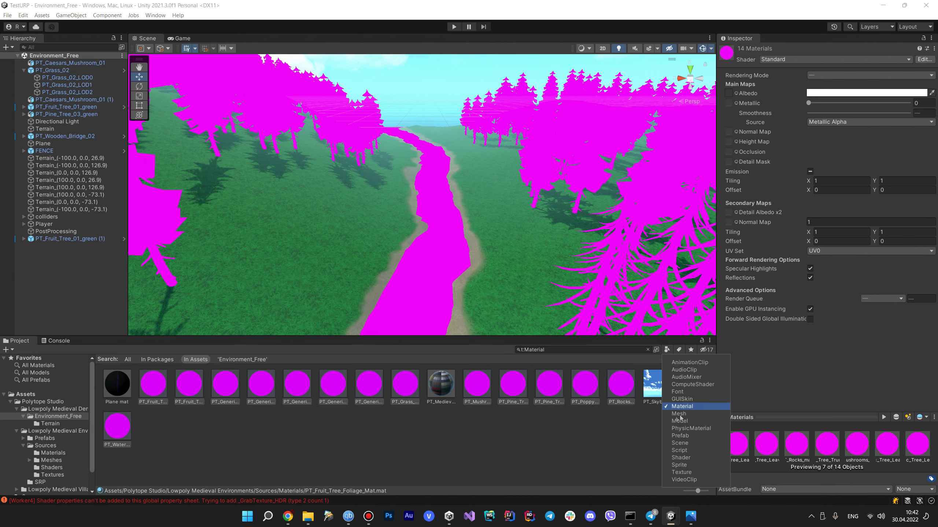
click(584, 420)
Rerun the Built-in to URP Material Upgrade: 14 materials converted, 6 failed
click(155, 15)
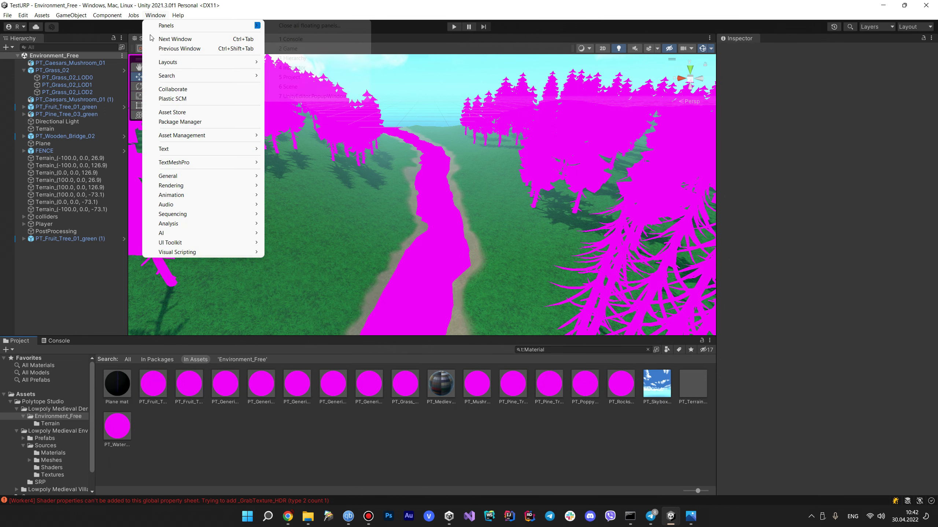
mouse_move(195, 187)
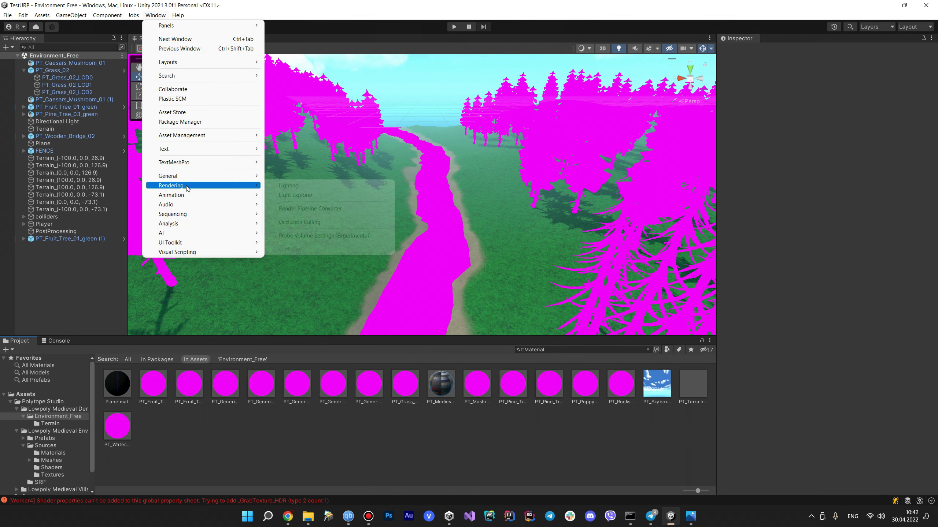
click(321, 209)
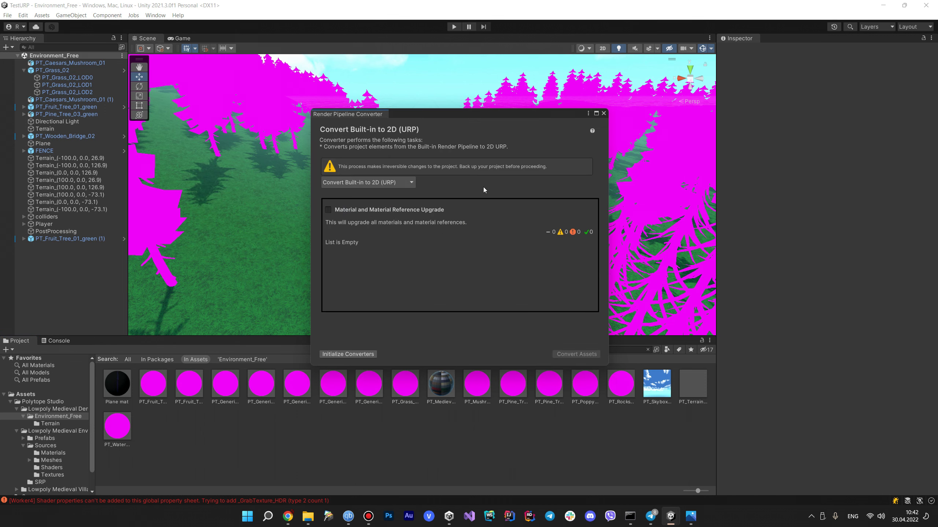
click(368, 182)
click(354, 212)
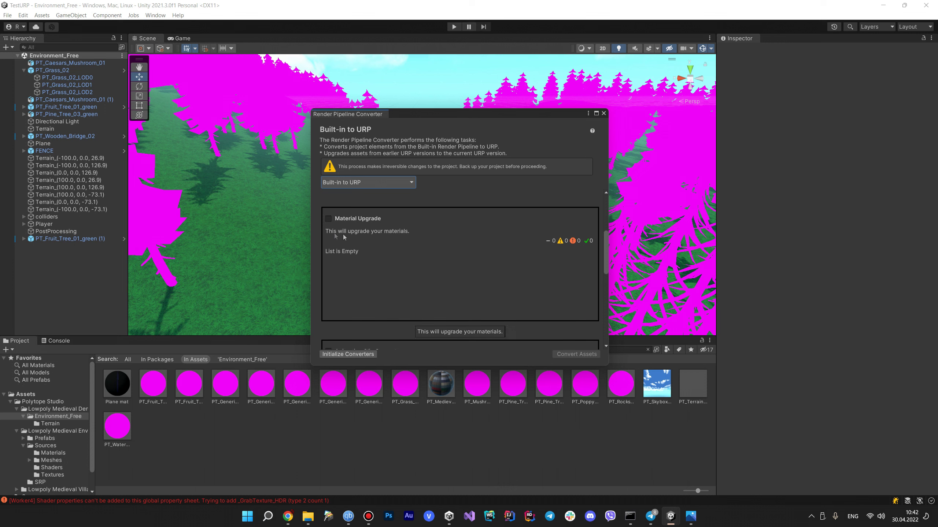
click(328, 218)
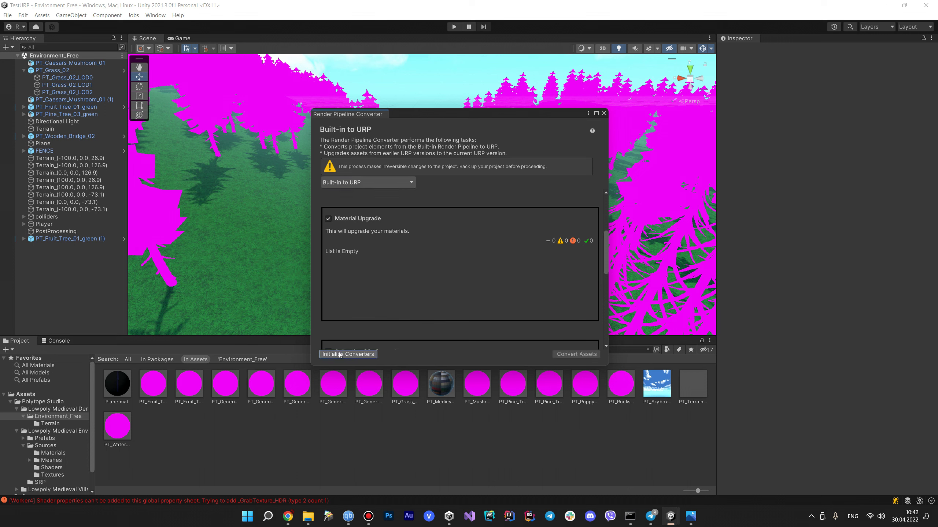
click(570, 354)
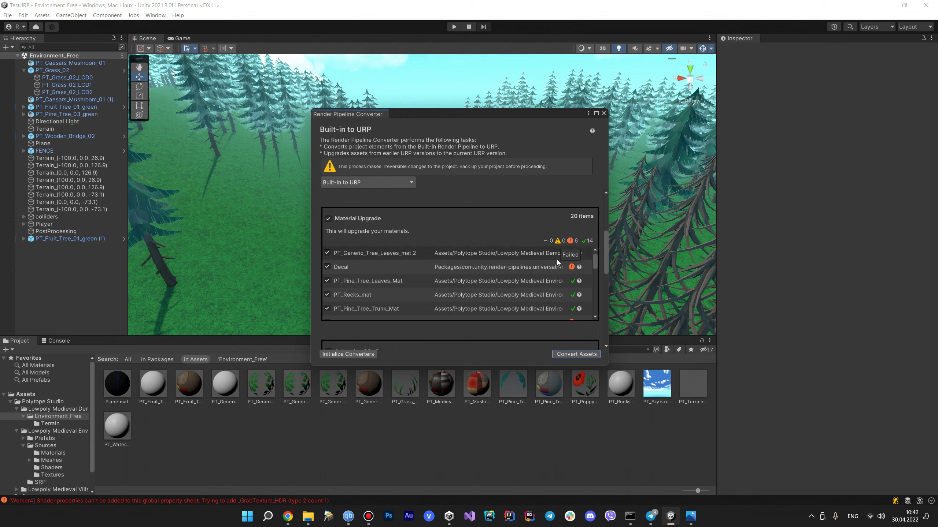
Locate and inspect the failed Decal material, then close the Render Pipeline Converter
click(519, 271)
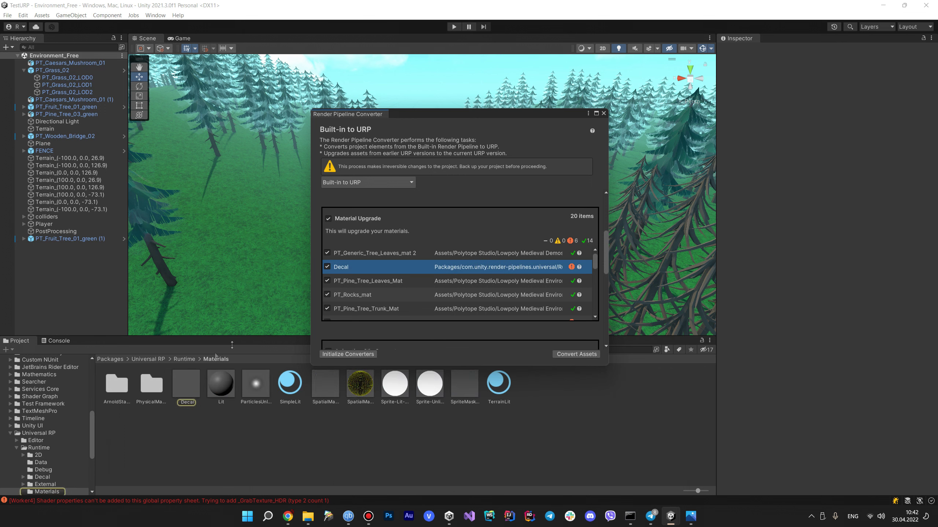
click(185, 384)
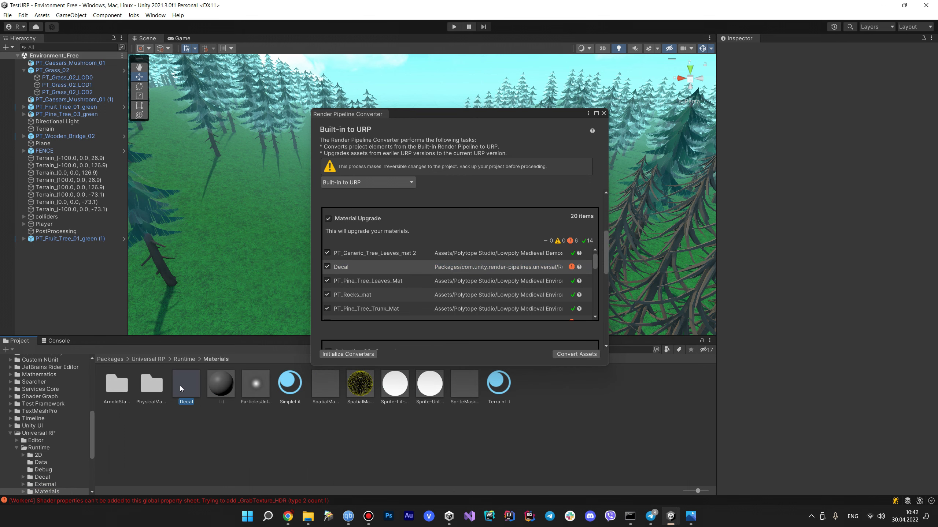
click(604, 115)
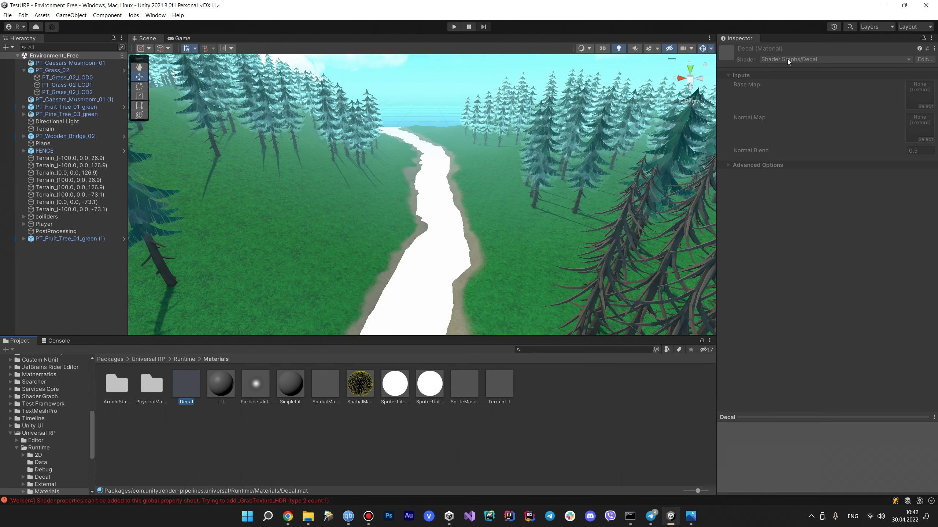
mouse_move(443, 184)
right_down()
mouse_move(19, 183)
mouse_move(150, 140)
mouse_move(413, 210)
mouse_move(454, 196)
mouse_move(417, 209)
right_up()
click(454, 196)
click(418, 210)
click(417, 210)
click(417, 209)
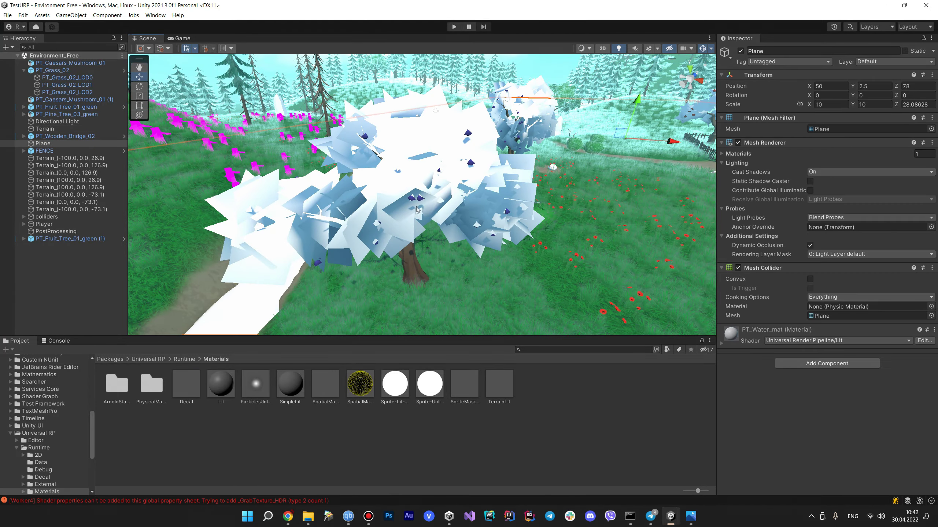
click(411, 217)
mouse_move(410, 214)
right_down()
mouse_move(632, 227)
mouse_move(494, 236)
right_up()
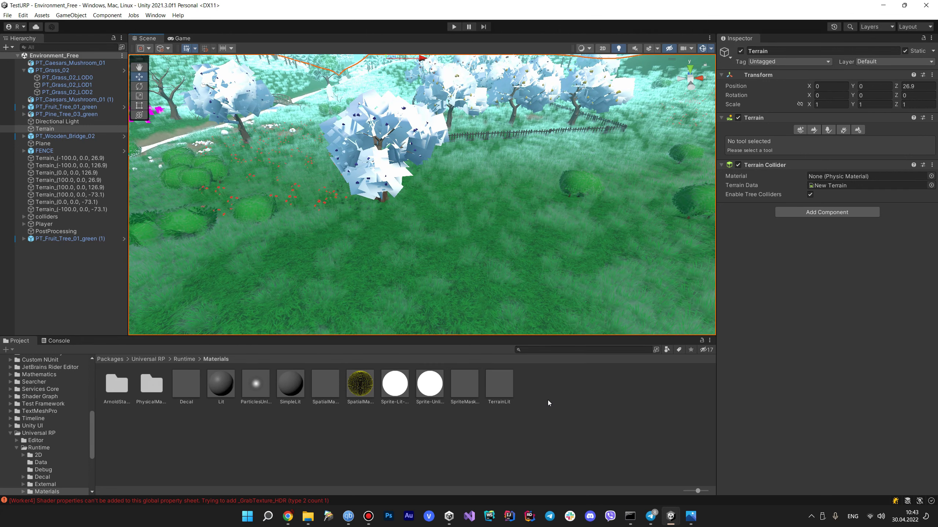
right_click(549, 403)
click(503, 436)
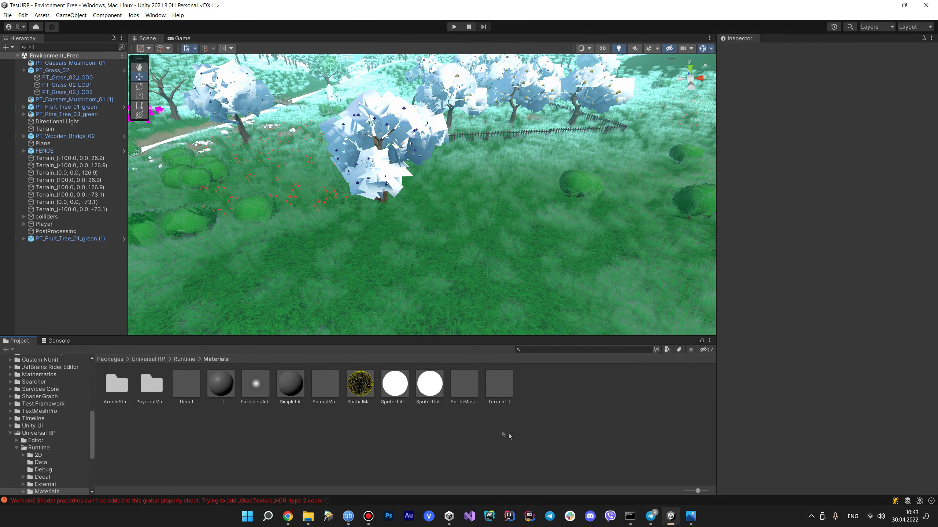